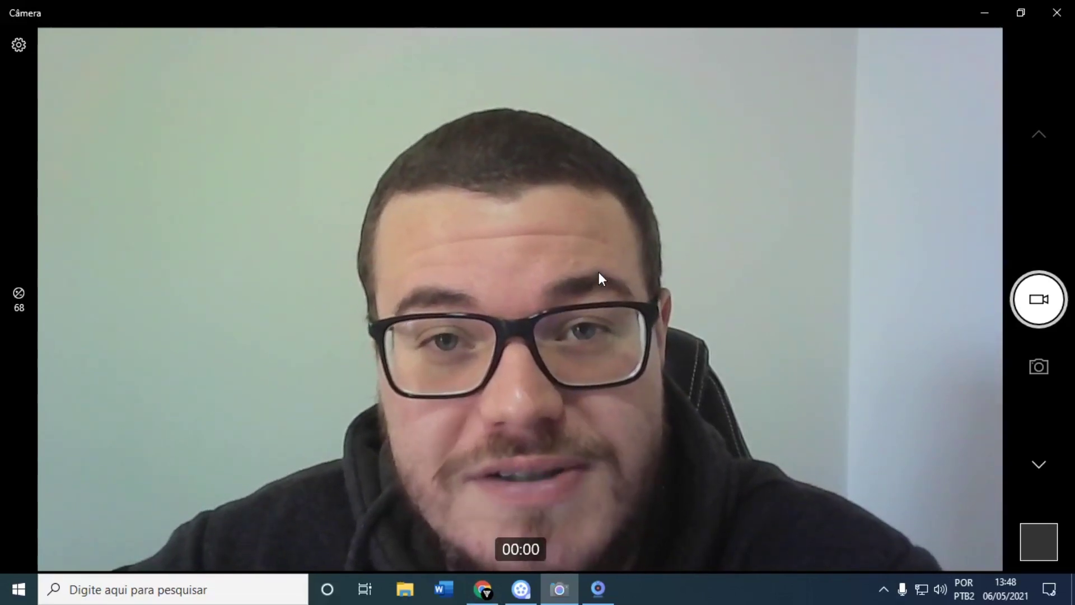
Switch to Chrome, copy the product's external sales page HotLink and open it in a new tab
{"action": "left_click", "coordinate": [481, 588]}
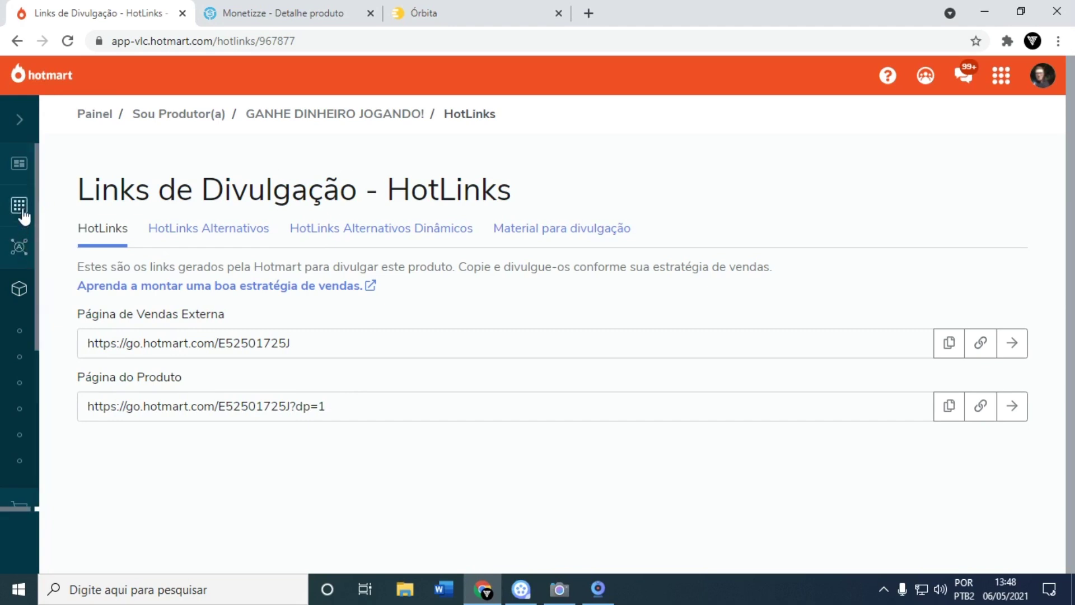
{"action": "mouse_move", "coordinate": [43, 215]}
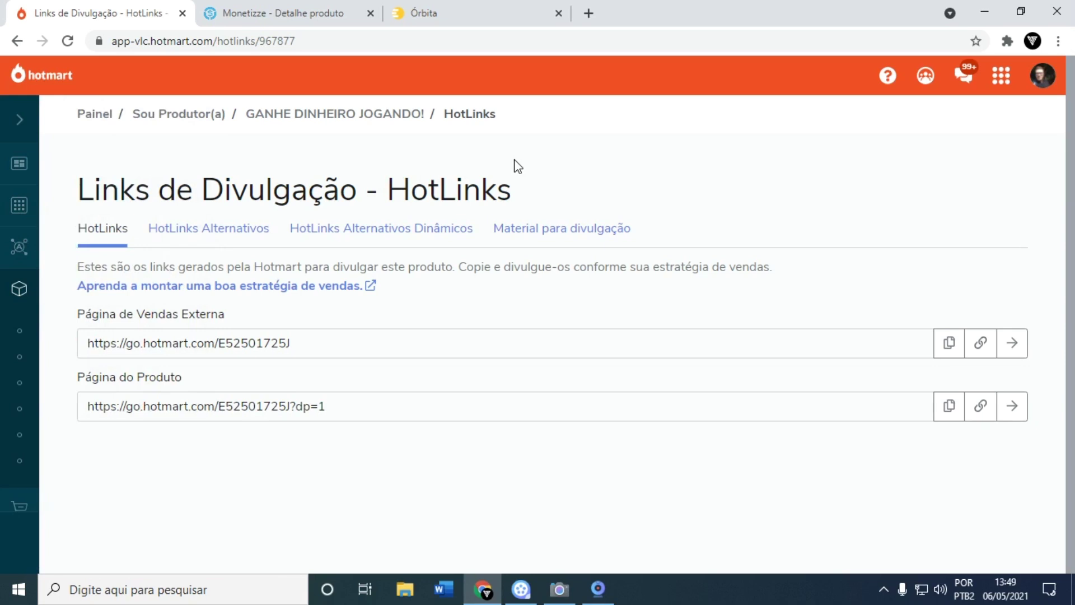
{"action": "mouse_move", "coordinate": [19, 289]}
{"action": "left_click", "coordinate": [319, 346]}
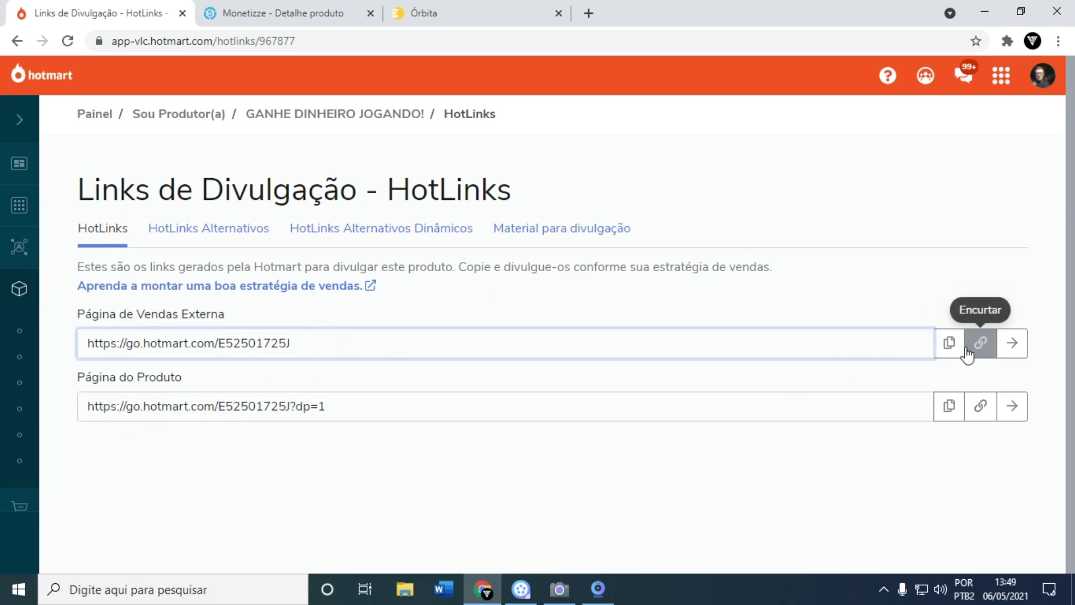
{"action": "left_click", "coordinate": [950, 344]}
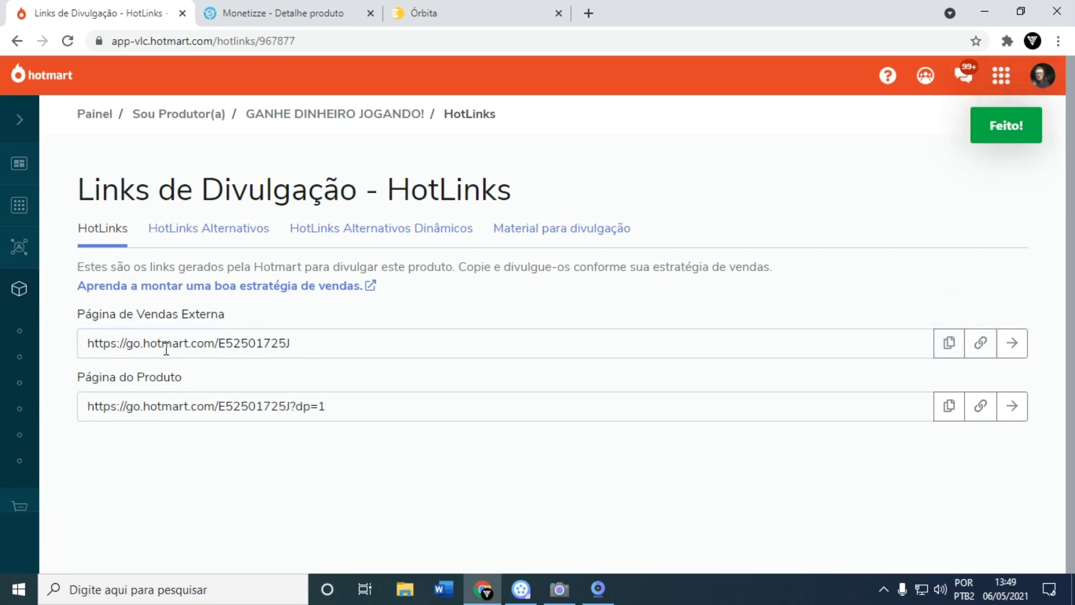
{"action": "left_click", "coordinate": [588, 13]}
{"action": "key", "text": "ctrl+v"}
{"action": "key", "text": "Return"}
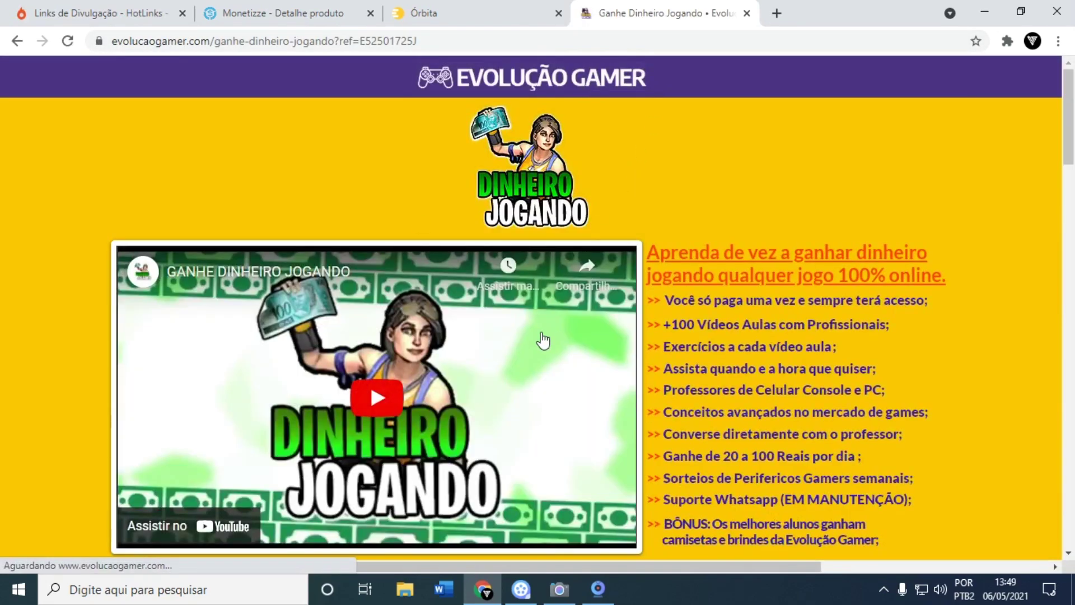
Look through the Ganhe Dinheiro Jogando sales page and its testimonials, and close its tab
{"action": "scroll", "coordinate": [598, 324], "scroll_direction": "down", "scroll_amount": 1}
{"action": "scroll", "coordinate": [598, 325], "scroll_direction": "down", "scroll_amount": 20}
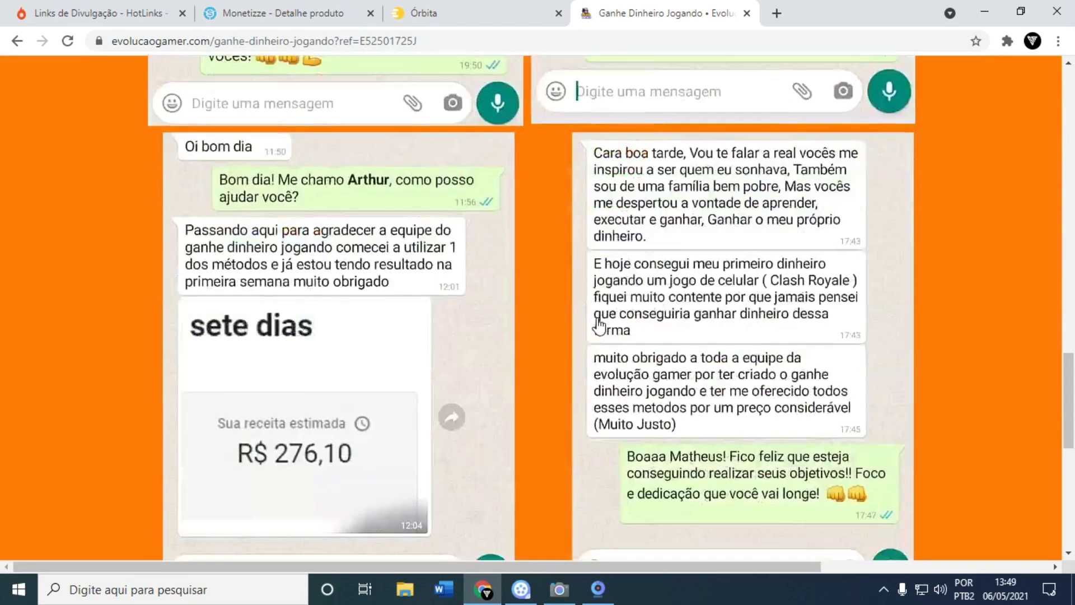
{"action": "scroll", "coordinate": [598, 325], "scroll_direction": "down", "scroll_amount": 3}
{"action": "scroll", "coordinate": [601, 314], "scroll_direction": "up", "scroll_amount": 20}
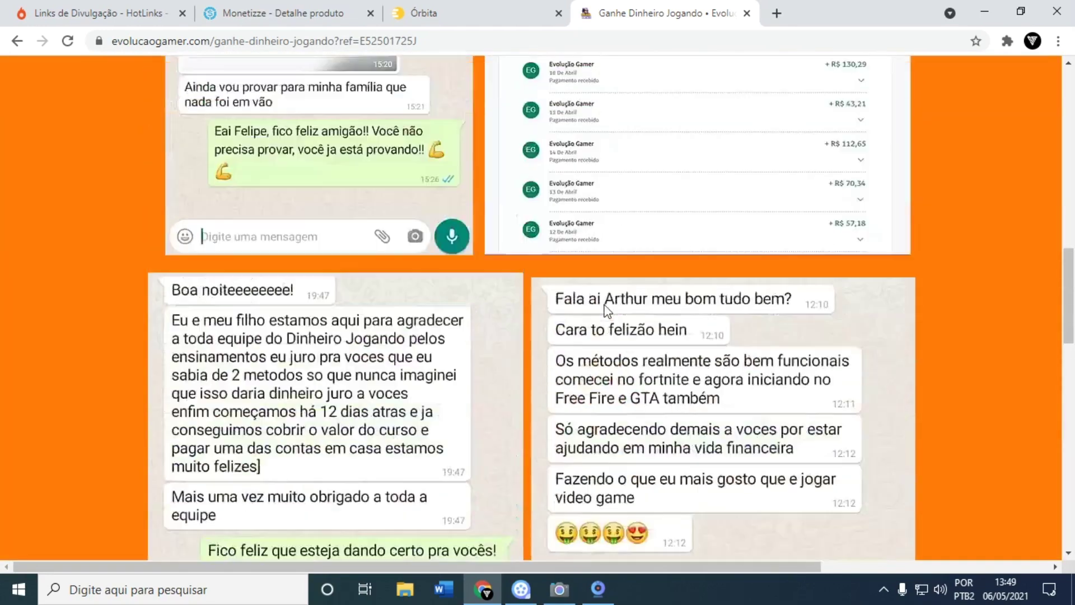
{"action": "left_click", "coordinate": [747, 13]}
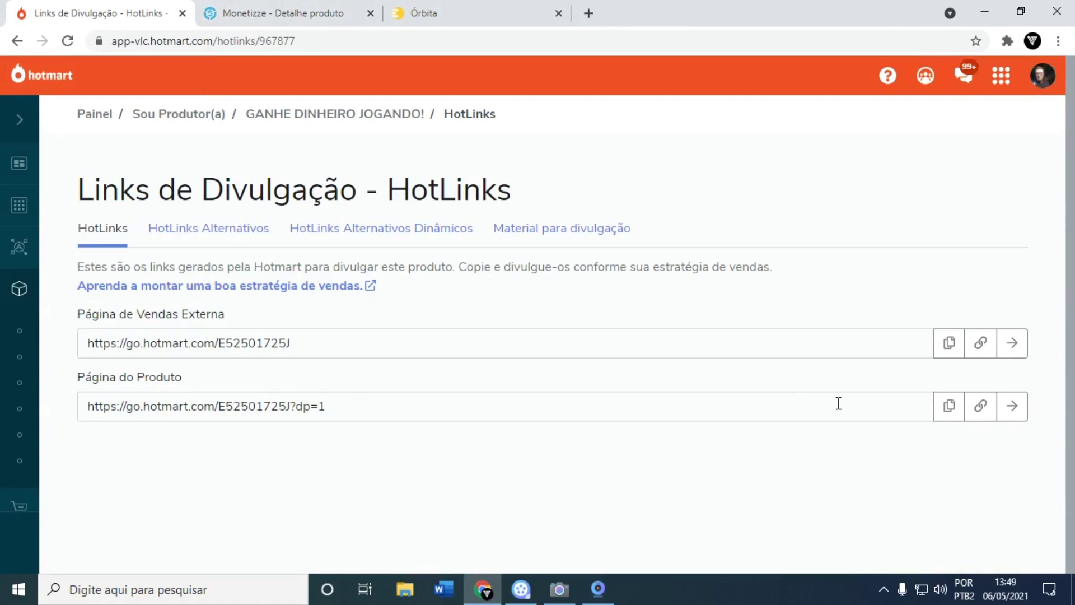
Copy the product page HotLink and open it in a new tab
{"action": "left_click", "coordinate": [947, 407]}
{"action": "left_click", "coordinate": [589, 13]}
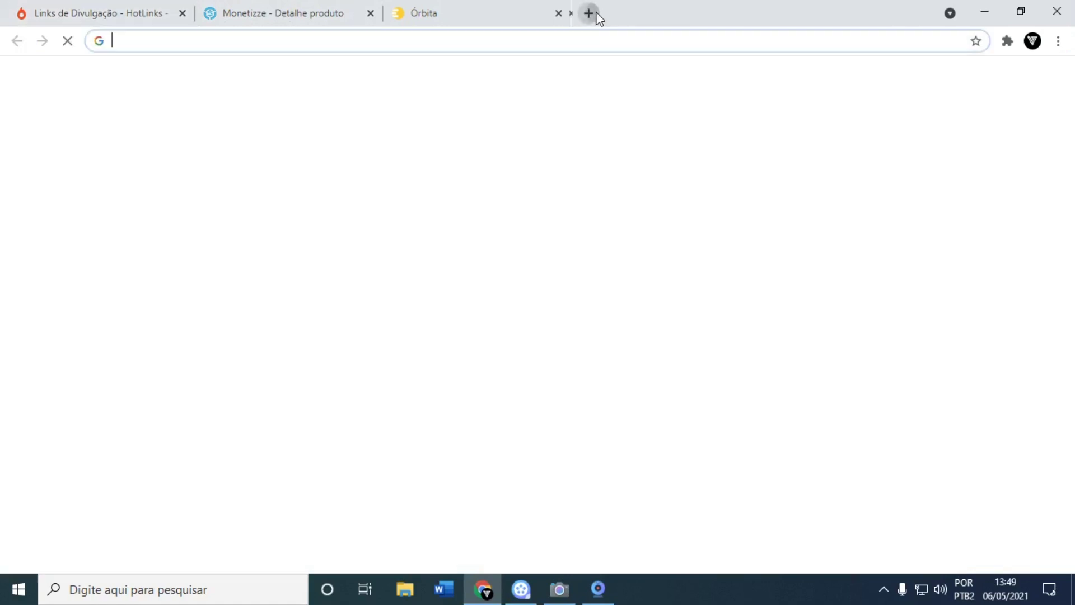
{"action": "key", "text": "ctrl+v"}
{"action": "key", "text": "Return"}
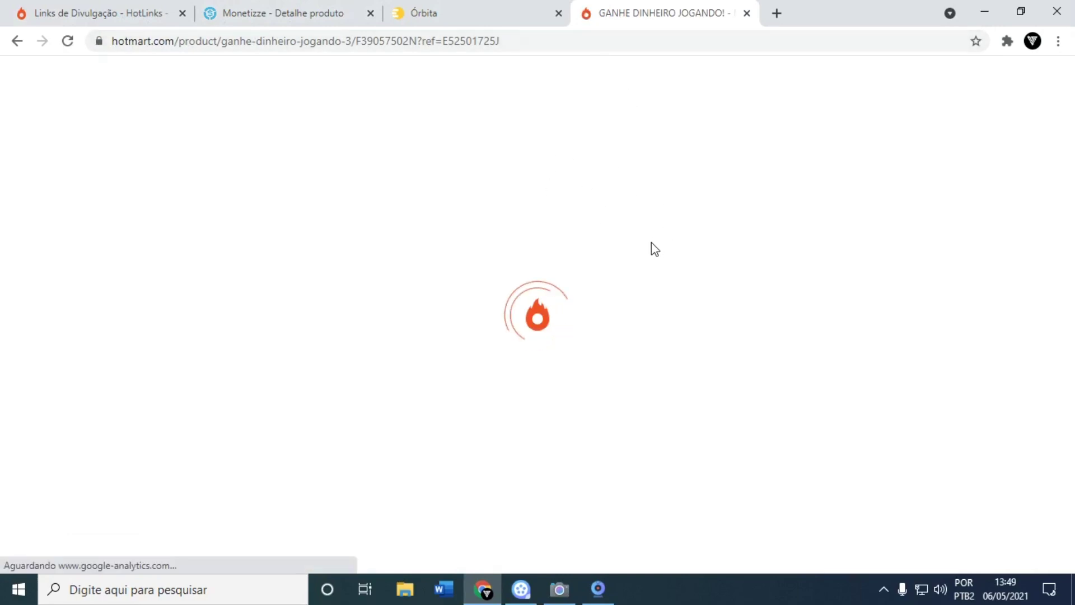
Look through the Hotmart product page for Ganhe Dinheiro Jogando and close its tab
{"action": "scroll", "coordinate": [701, 312], "scroll_direction": "down", "scroll_amount": 2}
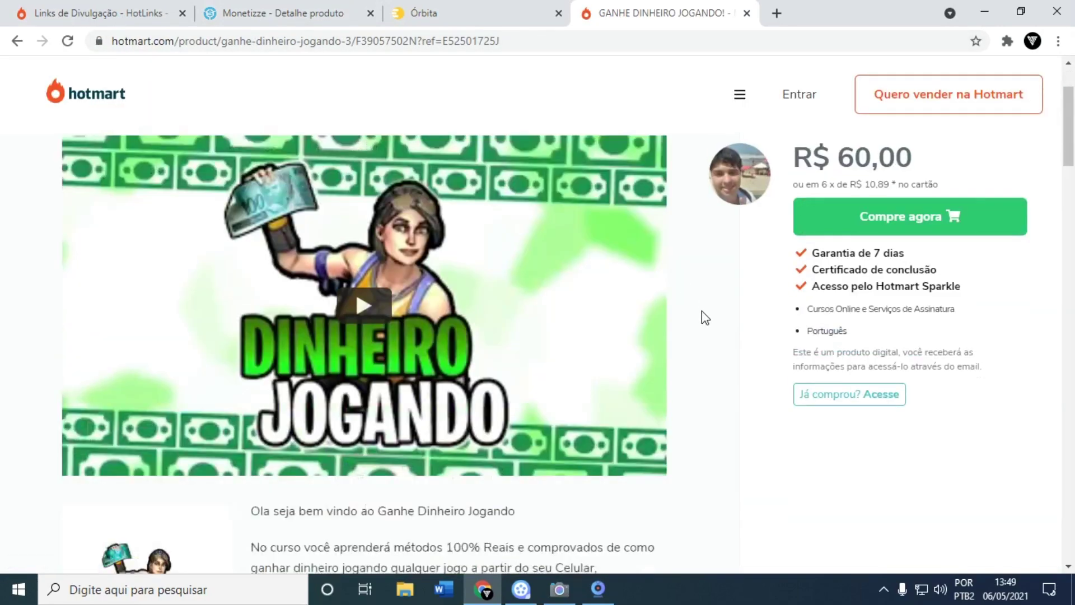
{"action": "scroll", "coordinate": [701, 310], "scroll_direction": "down", "scroll_amount": 15}
{"action": "scroll", "coordinate": [703, 311], "scroll_direction": "up", "scroll_amount": 15}
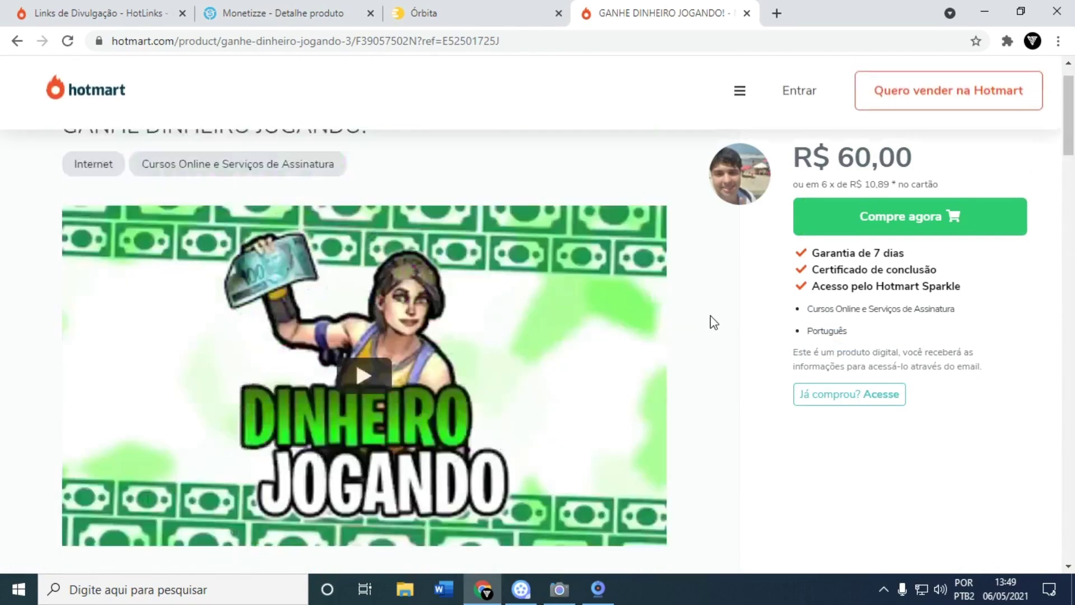
{"action": "left_click", "coordinate": [747, 13]}
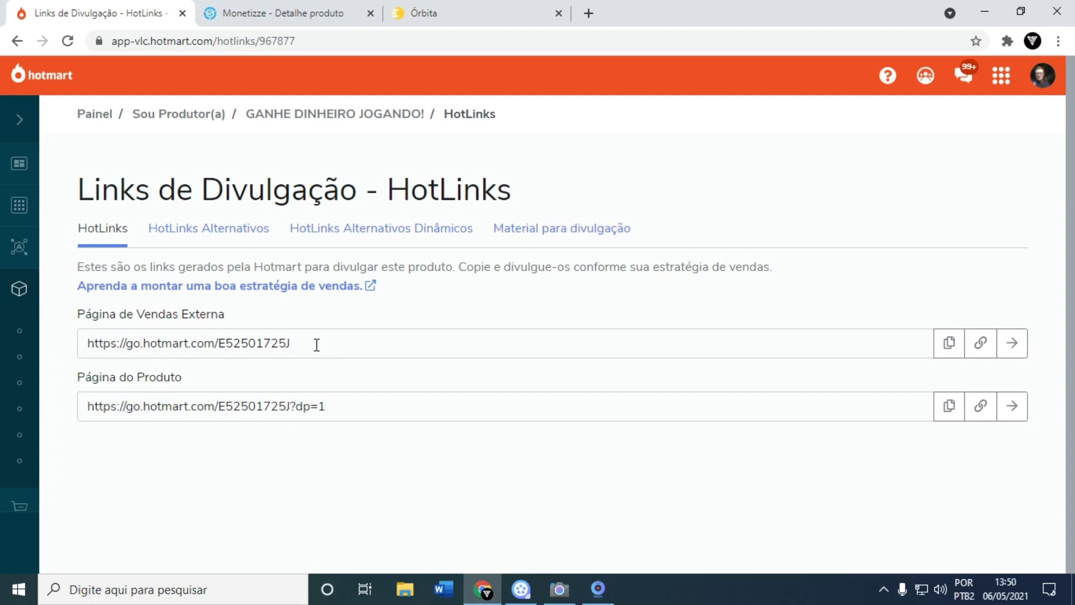
Compare the external sales page HotLink with the product page HotLink on the HotLinks page
{"action": "left_click_drag", "start_coordinate": [302, 343], "coordinate": [64, 345]}
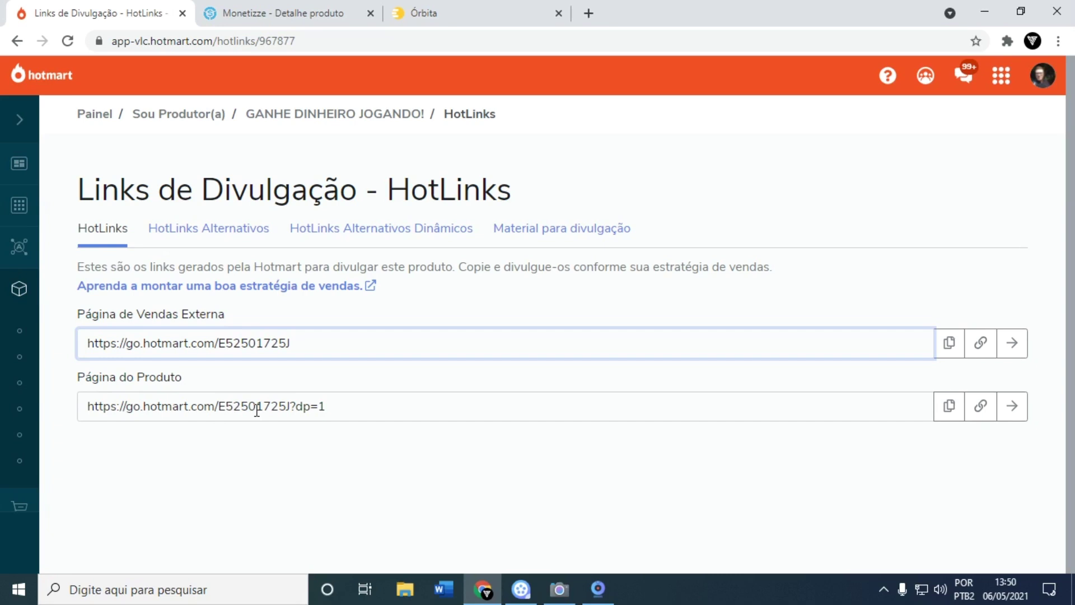
{"action": "left_click_drag", "start_coordinate": [355, 401], "coordinate": [52, 403]}
{"action": "left_click", "coordinate": [91, 405]}
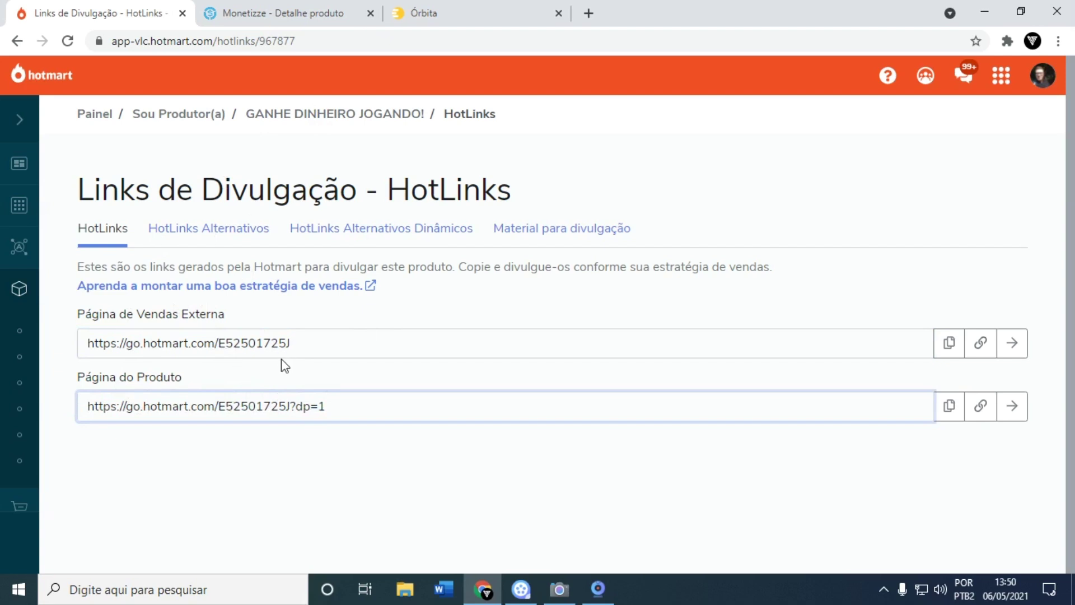
{"action": "left_click_drag", "start_coordinate": [300, 343], "coordinate": [93, 353]}
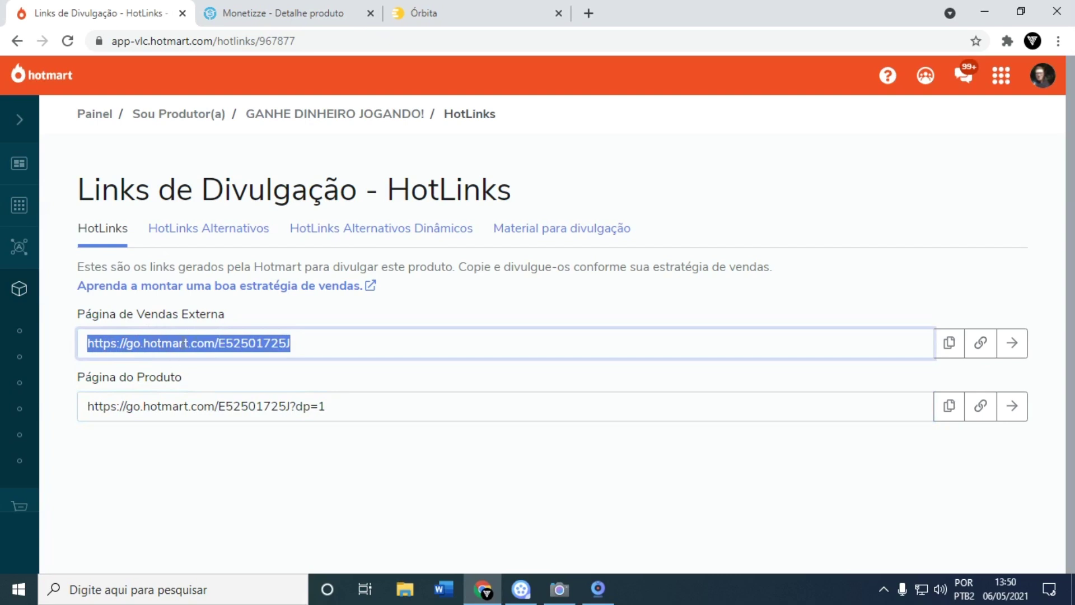
{"action": "left_click_drag", "start_coordinate": [367, 405], "coordinate": [216, 404]}
{"action": "left_click", "coordinate": [213, 405]}
{"action": "left_click", "coordinate": [79, 312]}
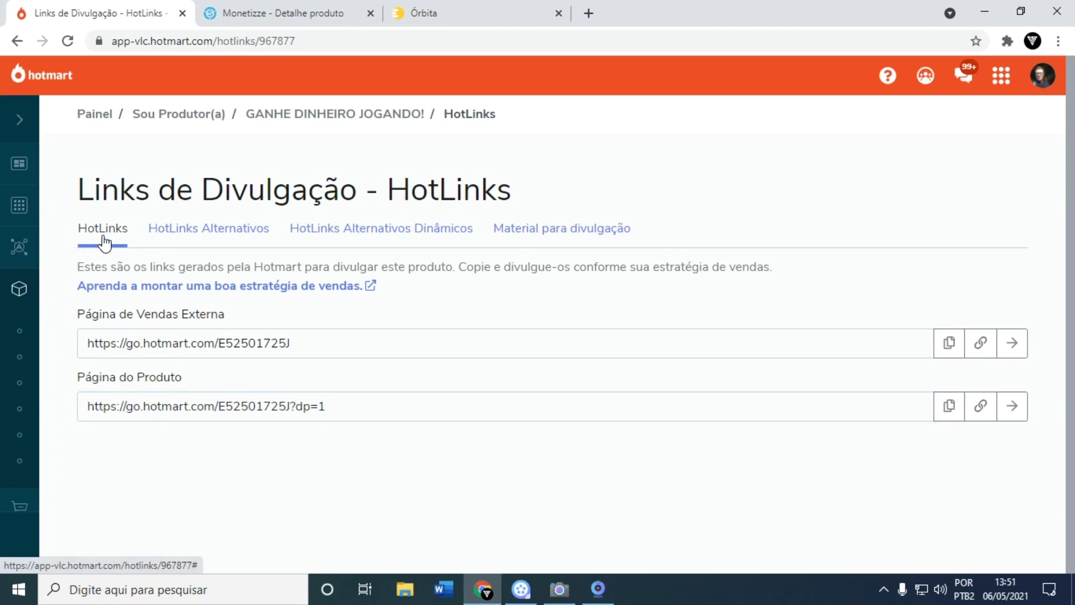
{"action": "left_click", "coordinate": [305, 39]}
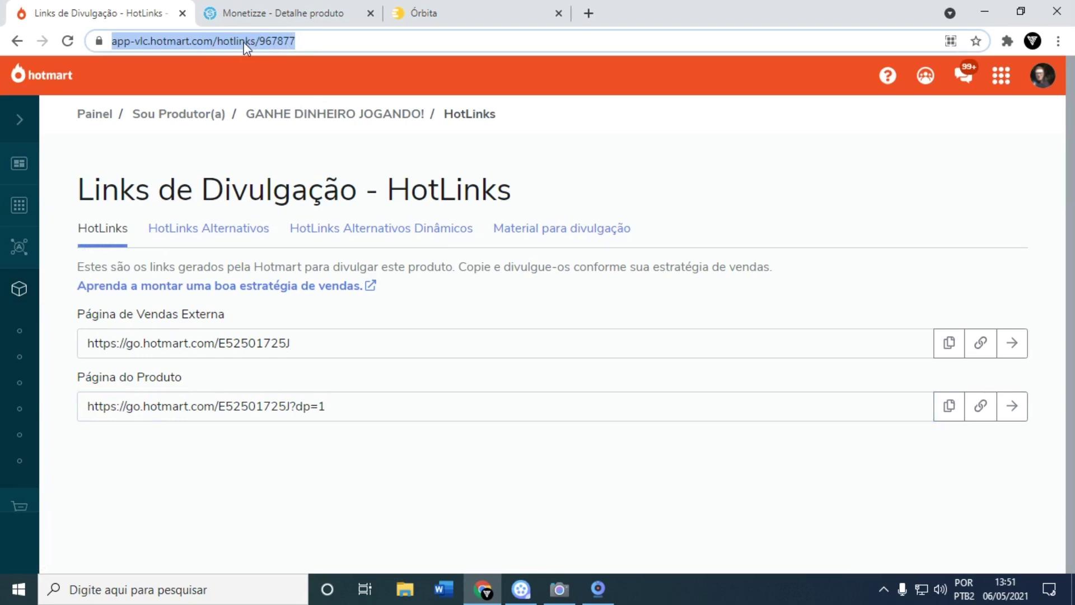
{"action": "left_click", "coordinate": [313, 252]}
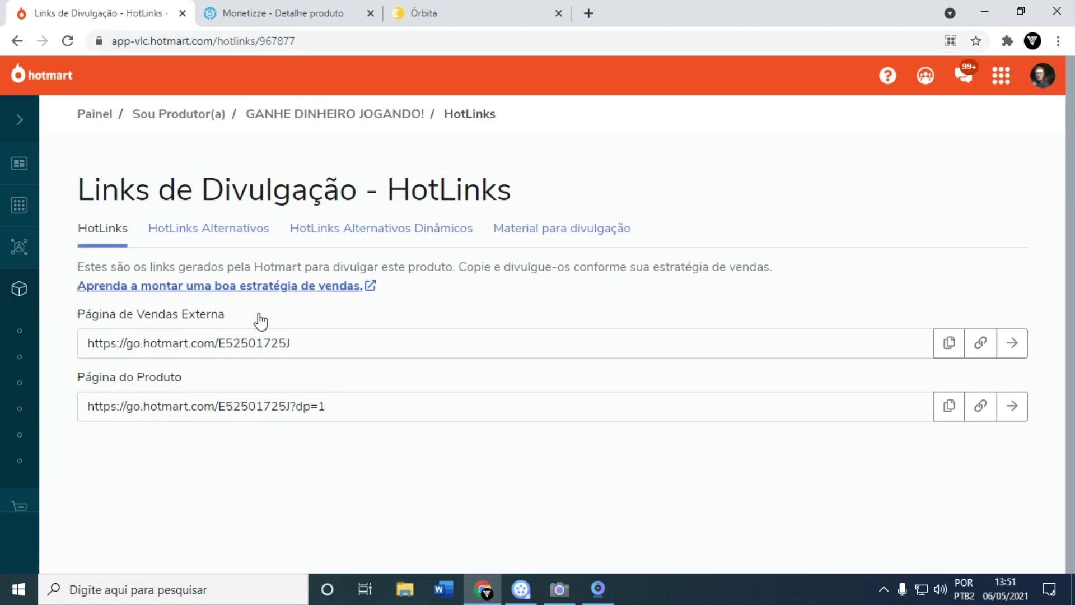
{"action": "triple_click", "coordinate": [214, 344]}
{"action": "triple_click", "coordinate": [220, 403]}
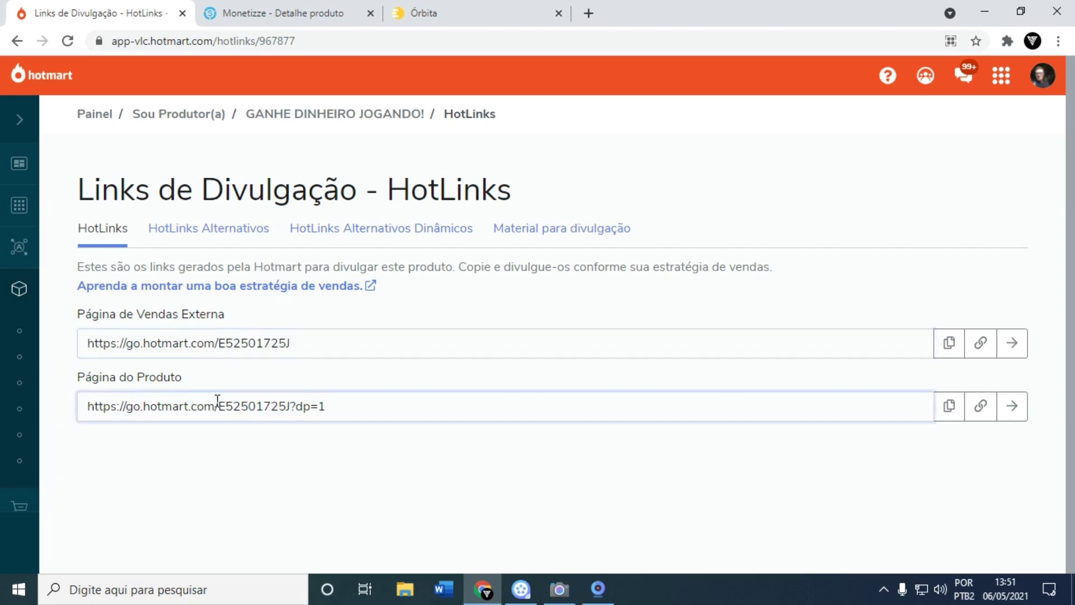
{"action": "triple_click", "coordinate": [254, 343]}
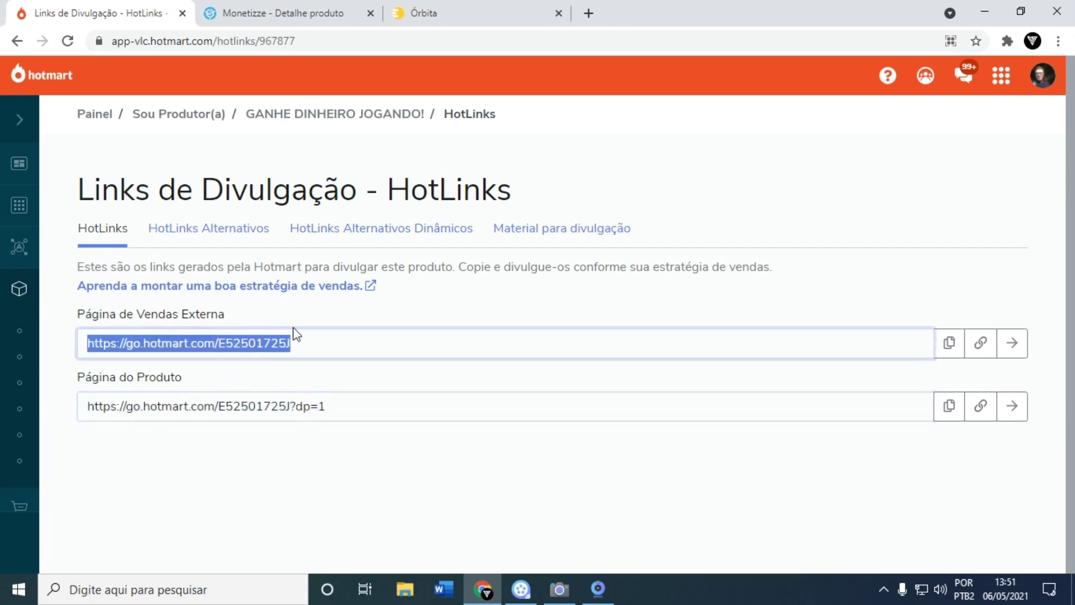
{"action": "left_click", "coordinate": [535, 305]}
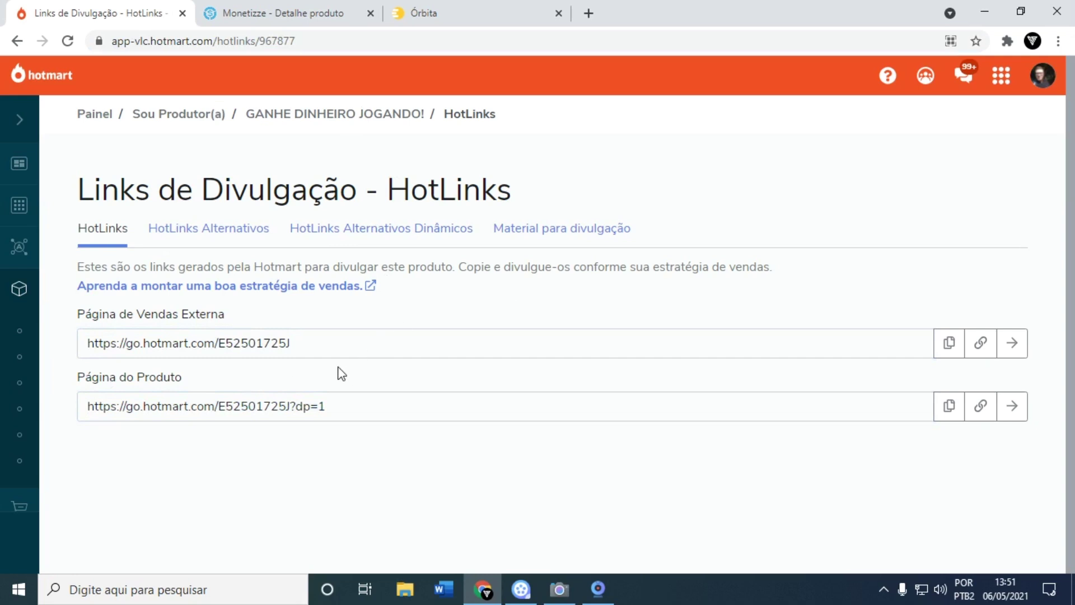
Switch to the Monetizze page and review the general data of the 400 Receitas Fitness & Lowcarb product
{"action": "left_click", "coordinate": [302, 15]}
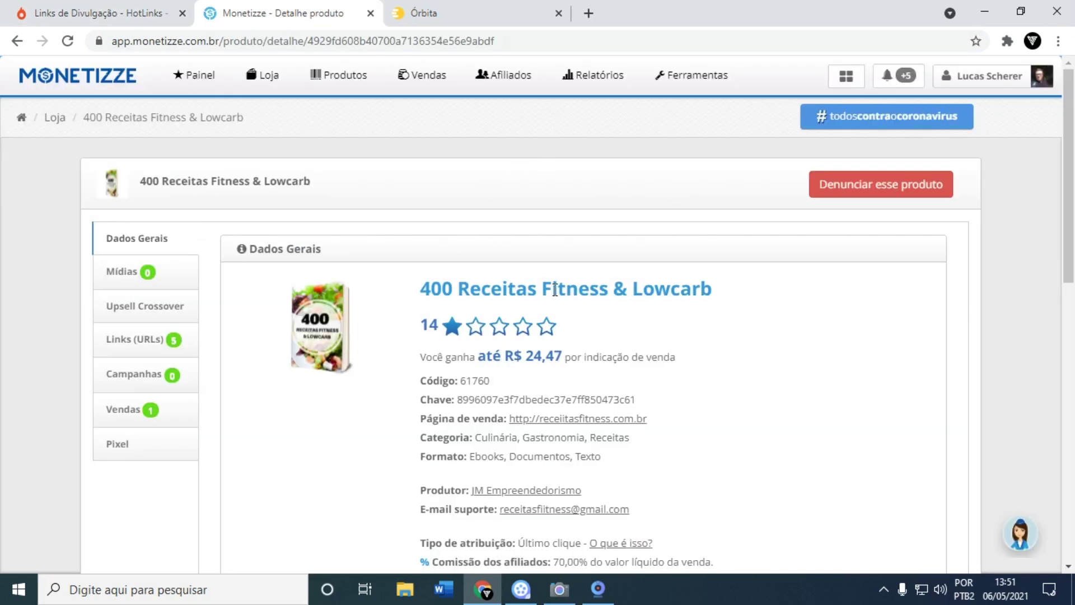
{"action": "left_click", "coordinate": [343, 78]}
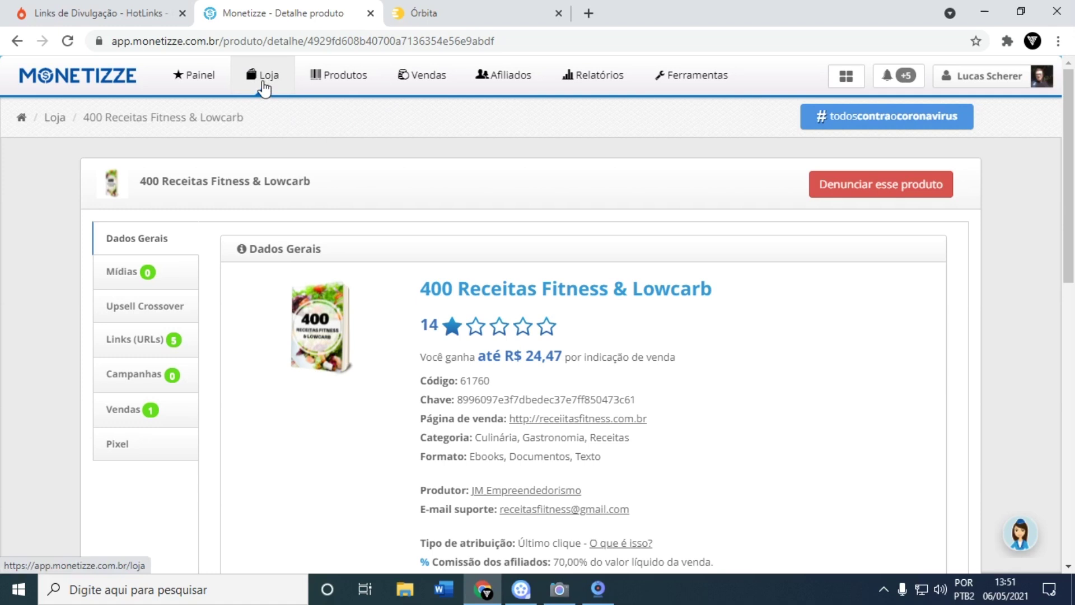
{"action": "mouse_move", "coordinate": [336, 77]}
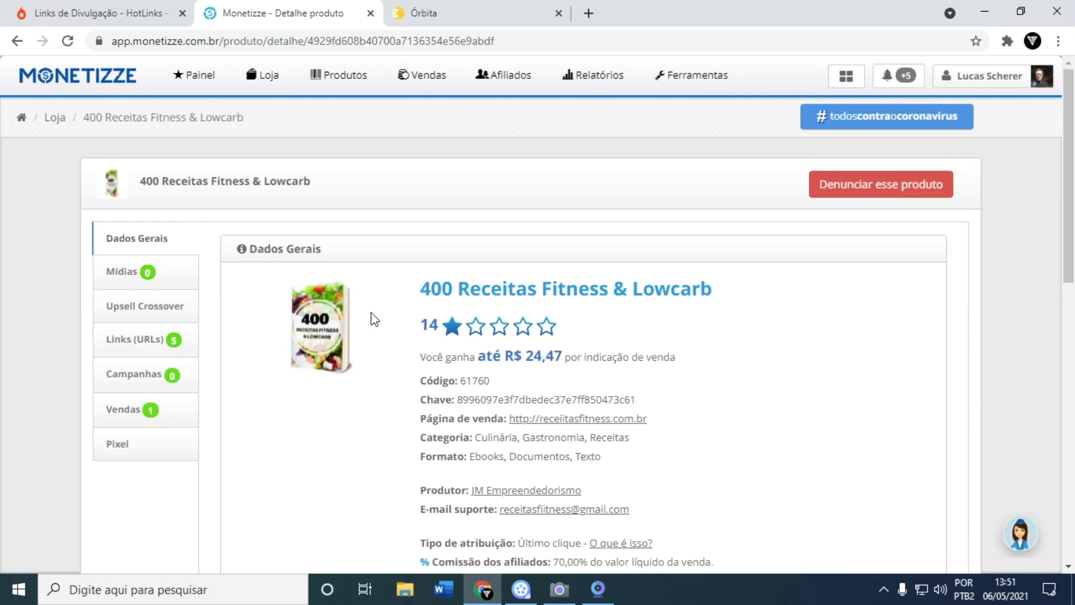
{"action": "left_click_drag", "start_coordinate": [138, 180], "coordinate": [360, 196]}
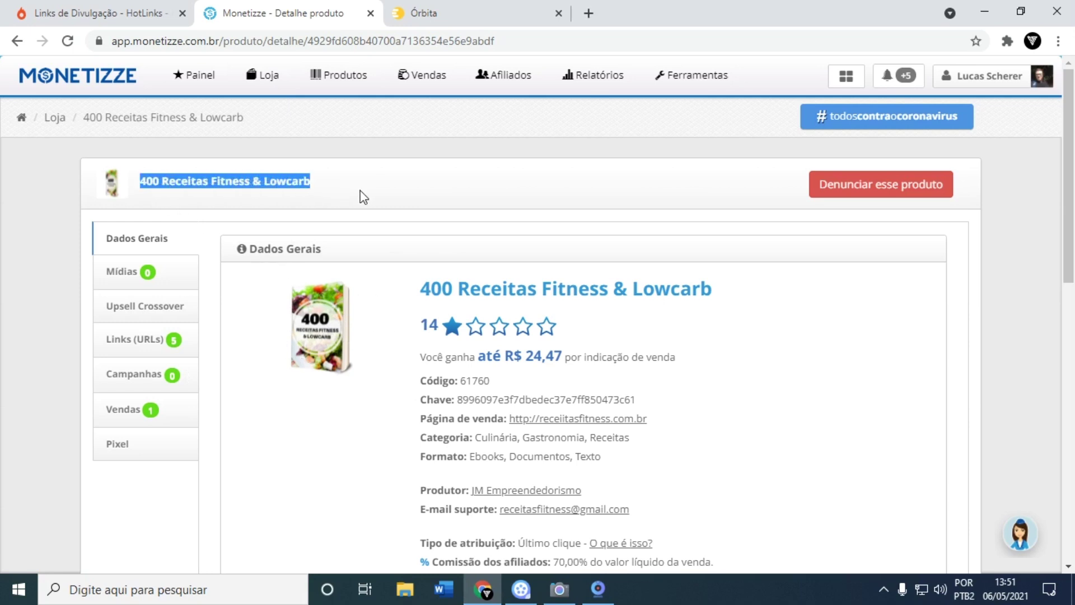
{"action": "left_click", "coordinate": [362, 203]}
{"action": "scroll", "coordinate": [386, 309], "scroll_direction": "down", "scroll_amount": 1}
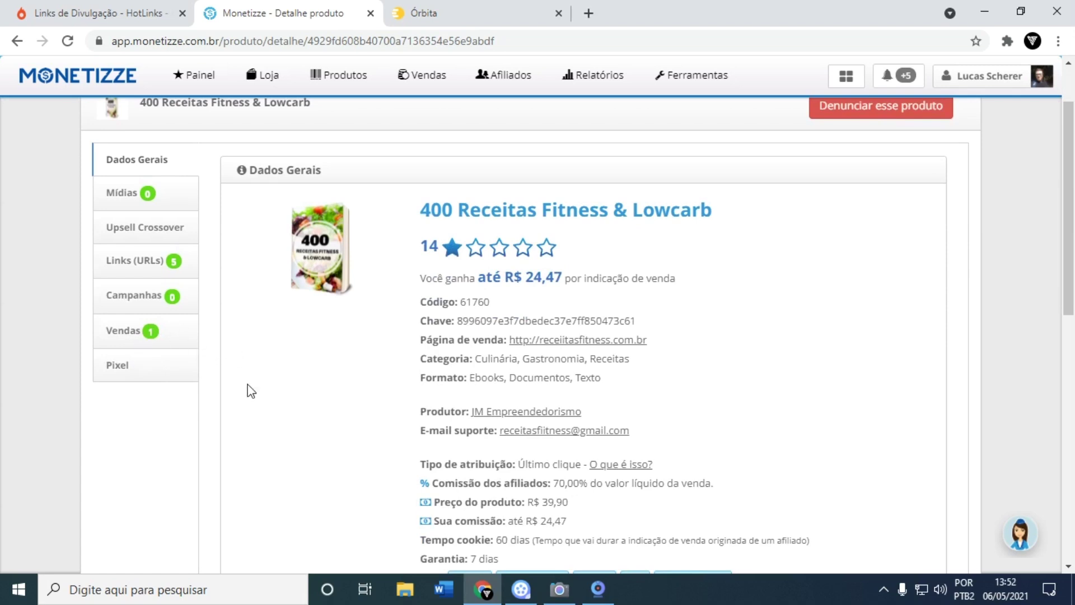
{"action": "scroll", "coordinate": [219, 421], "scroll_direction": "up", "scroll_amount": 1}
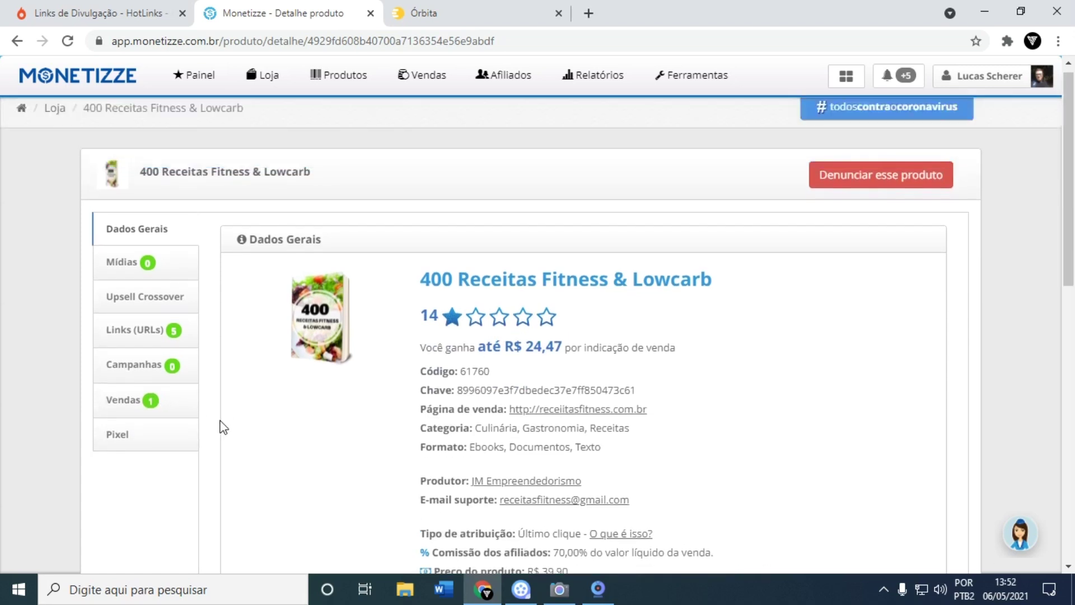
Open the product's Links (URLs) section and examine the affiliate links offered for the sales page
{"action": "left_click", "coordinate": [123, 340]}
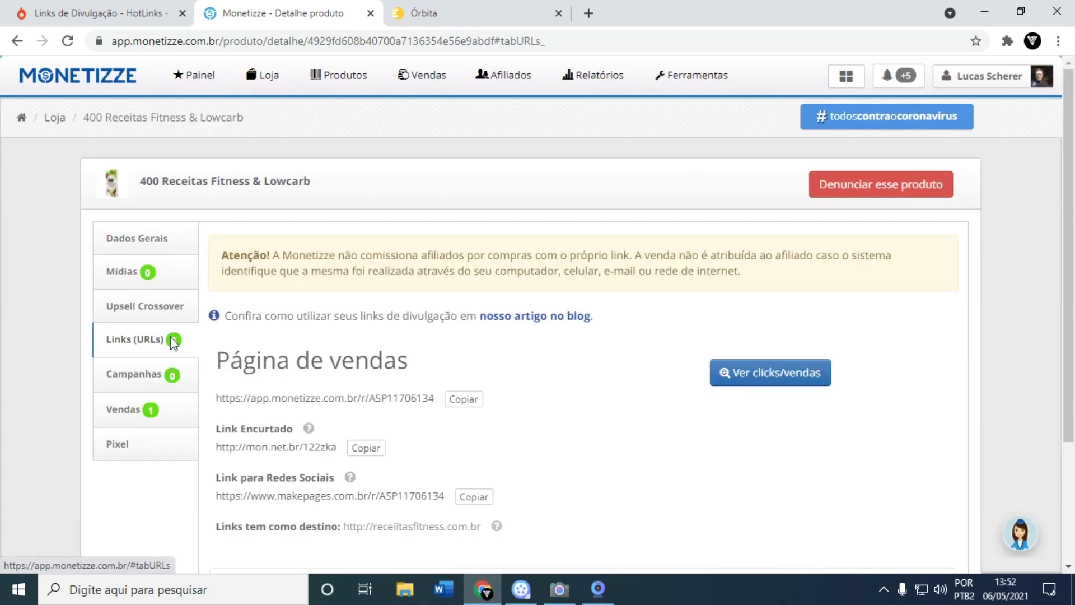
{"action": "scroll", "coordinate": [393, 334], "scroll_direction": "down", "scroll_amount": 1}
{"action": "scroll", "coordinate": [394, 334], "scroll_direction": "down", "scroll_amount": 1}
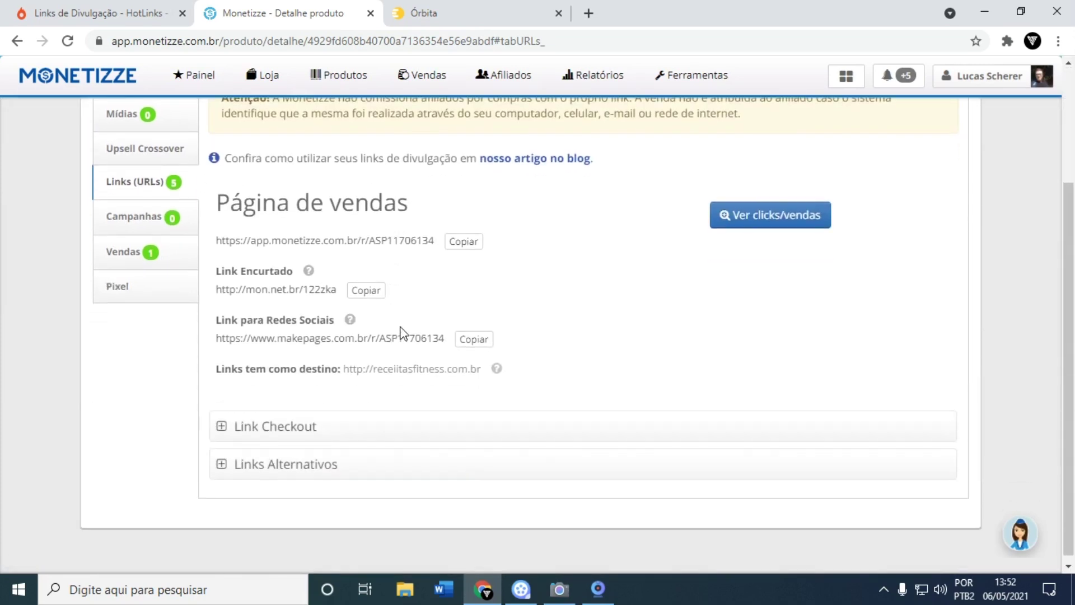
{"action": "left_click_drag", "start_coordinate": [218, 202], "coordinate": [414, 205]}
{"action": "left_click", "coordinate": [580, 296]}
{"action": "scroll", "coordinate": [576, 290], "scroll_direction": "down", "scroll_amount": 1}
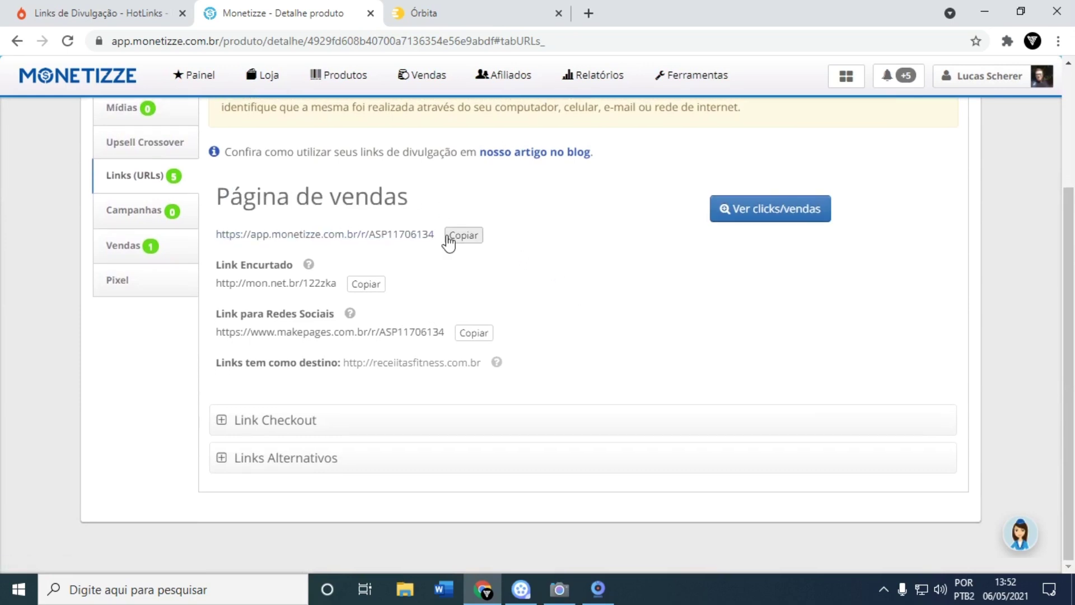
Copy the full sales page affiliate link, open it in a new tab and look through the recipe sales page
{"action": "left_click", "coordinate": [463, 236]}
{"action": "mouse_move", "coordinate": [721, 63]}
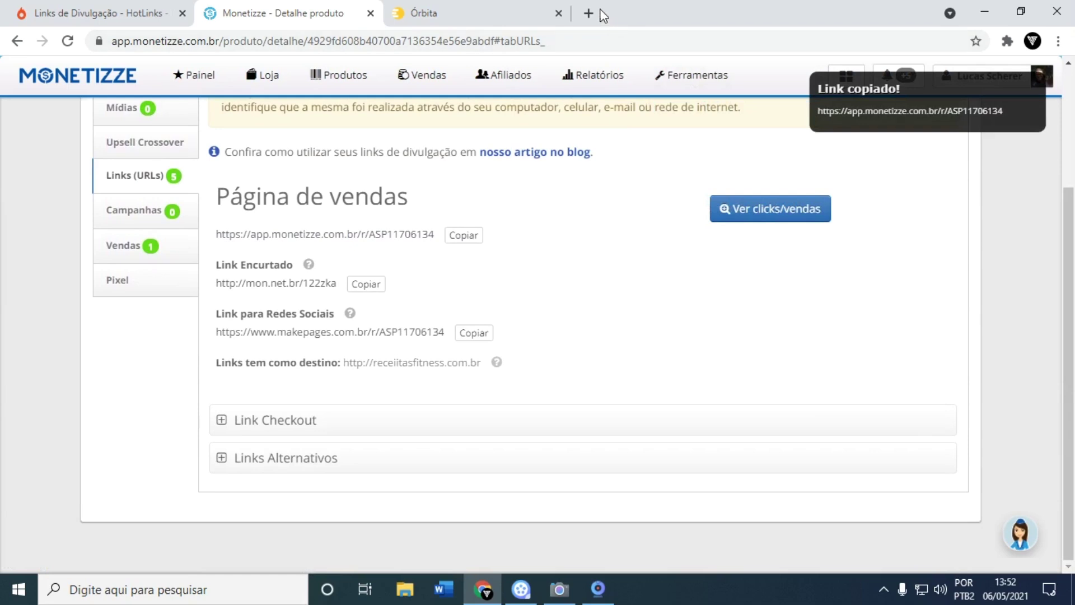
{"action": "left_click", "coordinate": [588, 13]}
{"action": "type", "text": "https://app.monetizze.com.br/r/ASP11706134"}
{"action": "key", "text": "Return"}
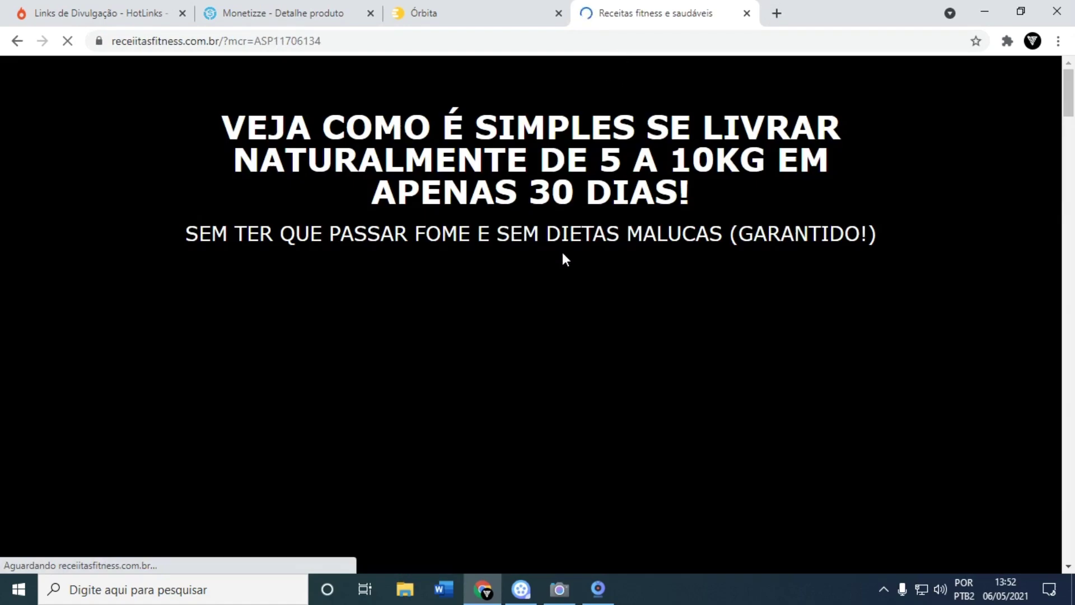
{"action": "scroll", "coordinate": [560, 297], "scroll_direction": "down", "scroll_amount": 3}
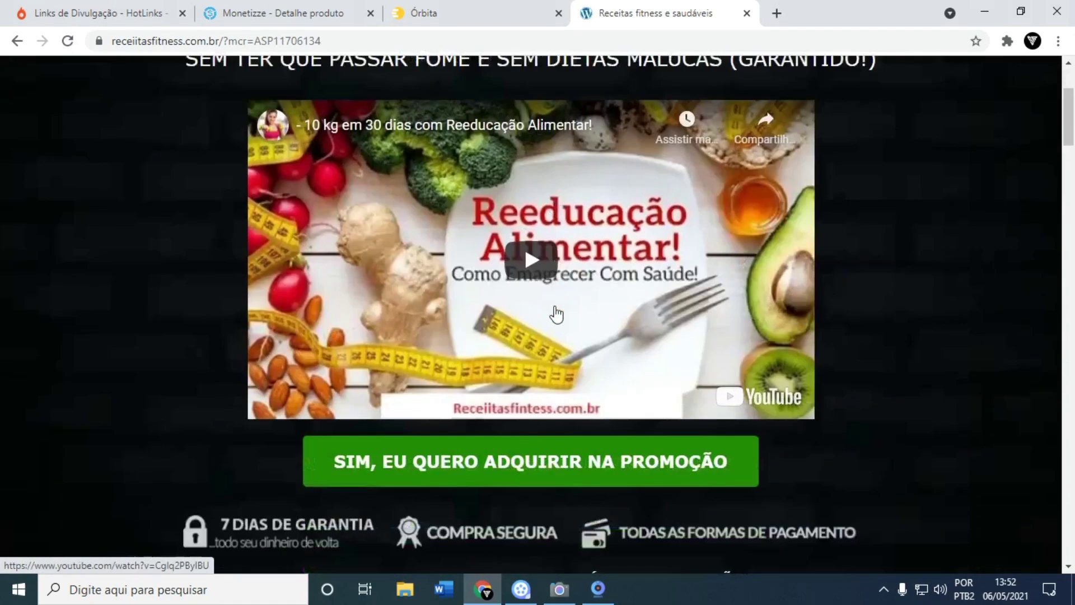
{"action": "scroll", "coordinate": [555, 314], "scroll_direction": "down", "scroll_amount": 15}
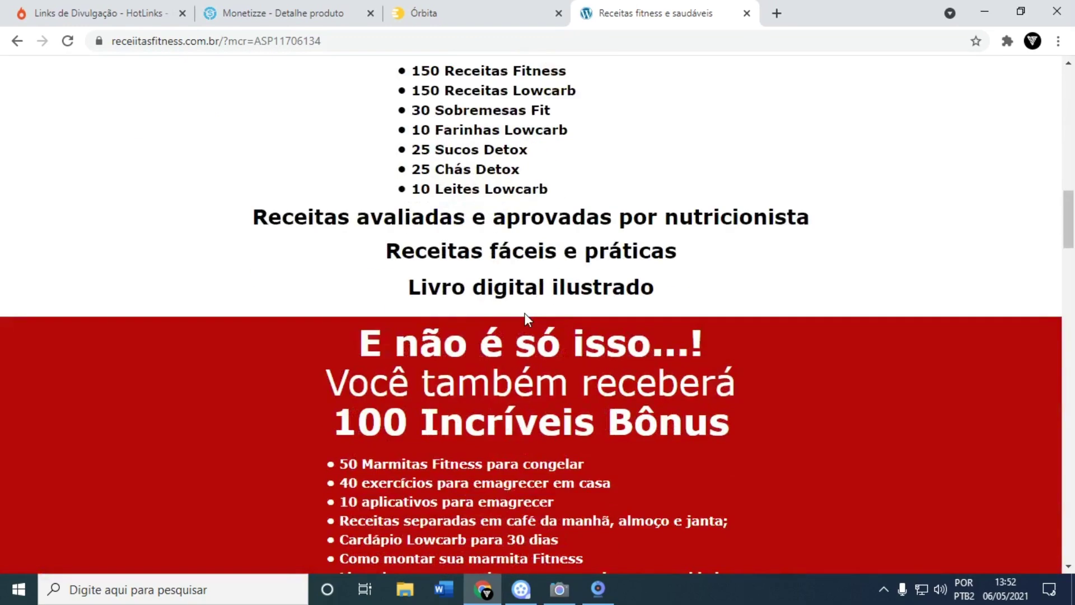
Look through the rest of the recipe sales page down to the guarantee and close the page
{"action": "scroll", "coordinate": [524, 313], "scroll_direction": "down", "scroll_amount": 20}
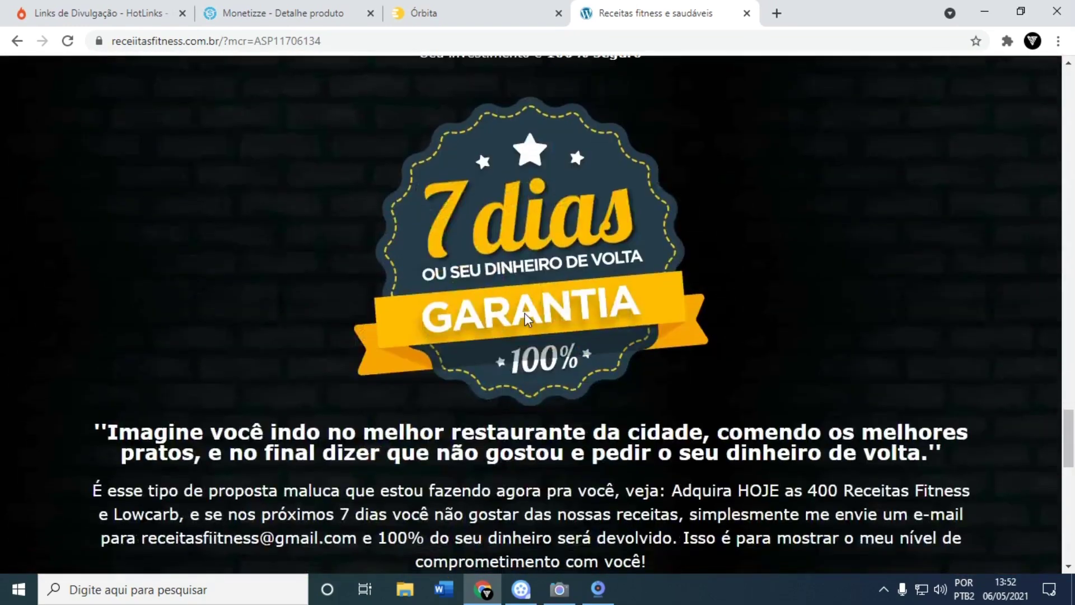
{"action": "scroll", "coordinate": [524, 312], "scroll_direction": "down", "scroll_amount": 5}
{"action": "left_click", "coordinate": [746, 13]}
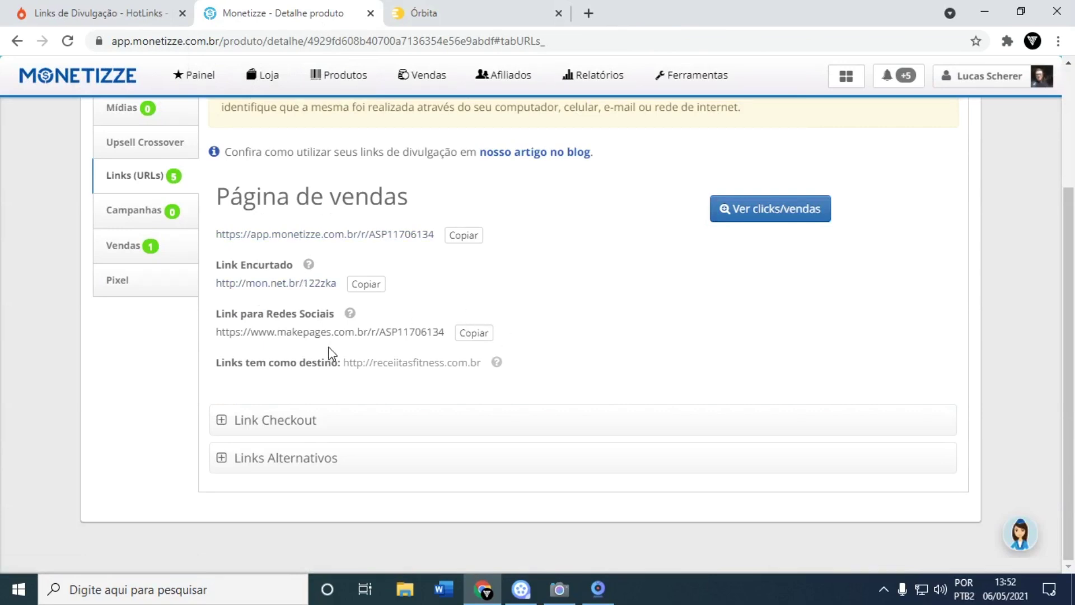
Expand the Link Checkout section, copy the full Checkout affiliate link and open it in a new tab
{"action": "left_click", "coordinate": [305, 427]}
{"action": "scroll", "coordinate": [345, 417], "scroll_direction": "down", "scroll_amount": 1}
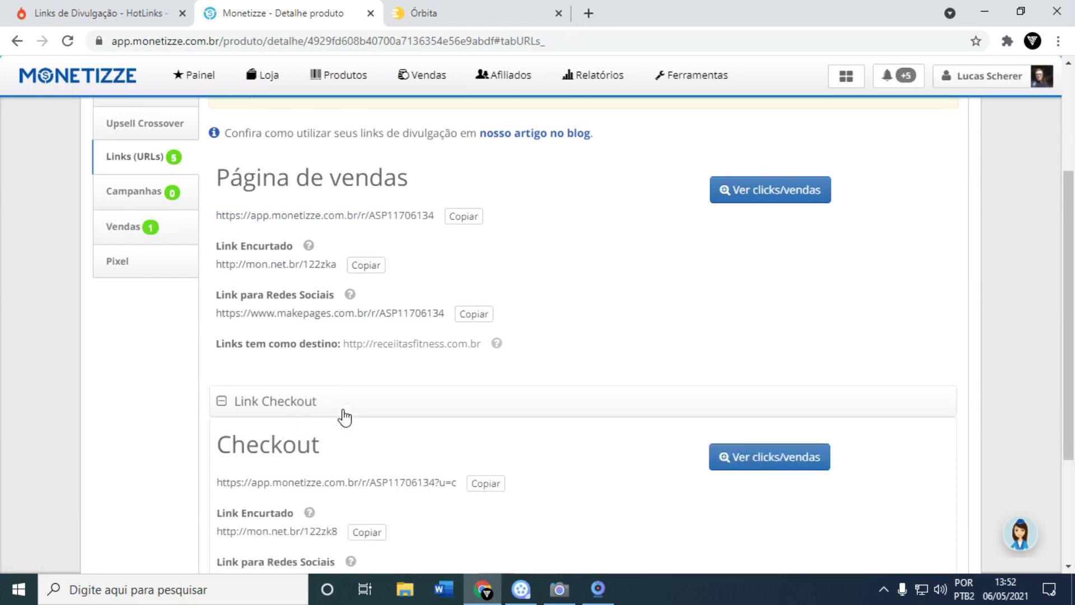
{"action": "scroll", "coordinate": [344, 417], "scroll_direction": "down", "scroll_amount": 1}
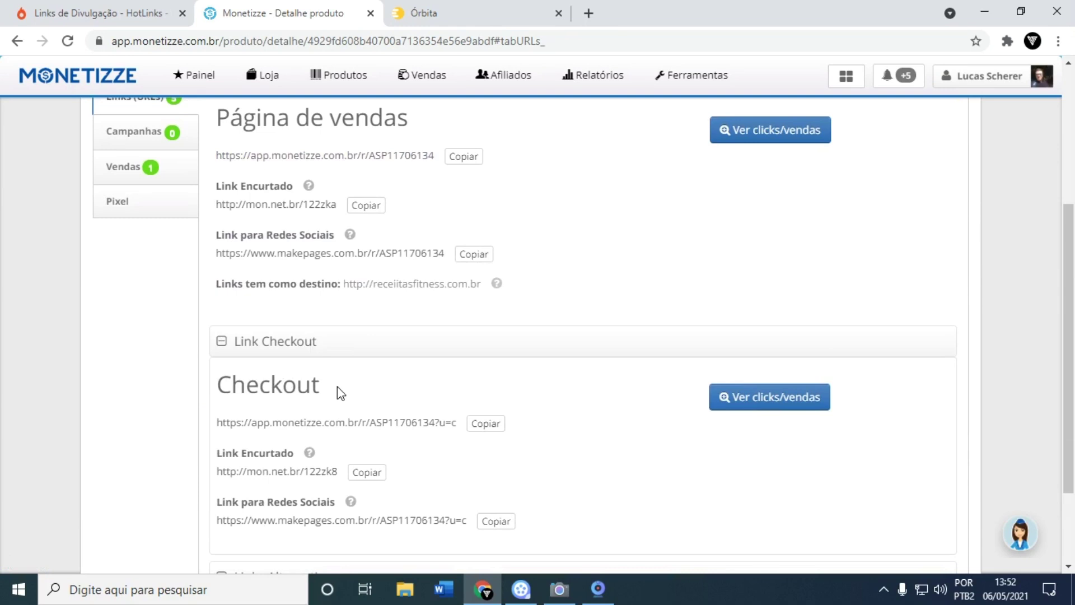
{"action": "left_click", "coordinate": [485, 423]}
{"action": "left_click", "coordinate": [589, 13]}
{"action": "type", "text": "https://app.monetizze.com.br/r/ASP11706134?u=c"}
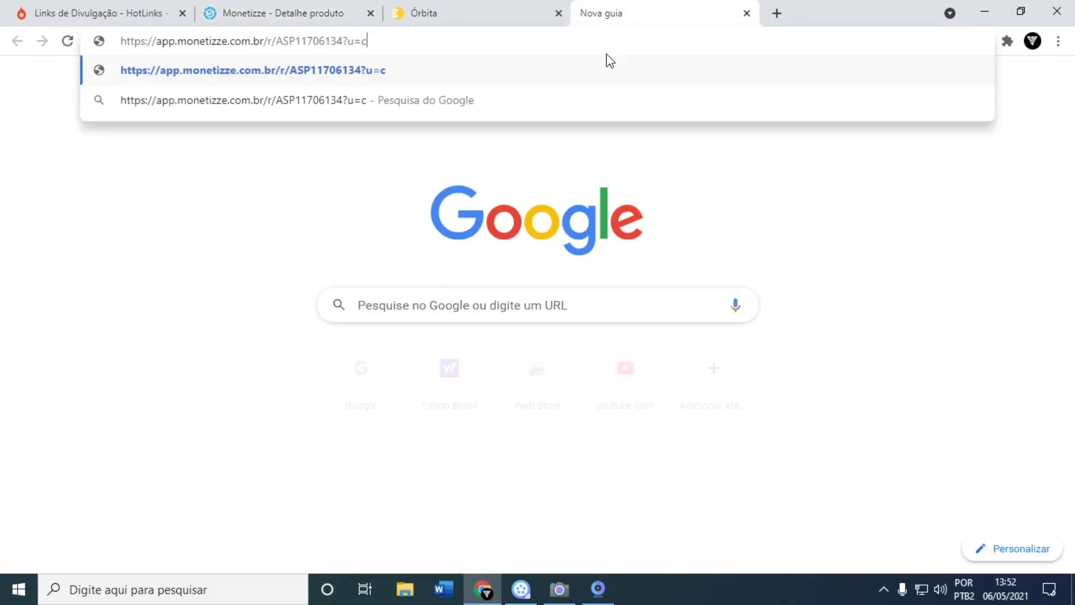
{"action": "key", "text": "Return"}
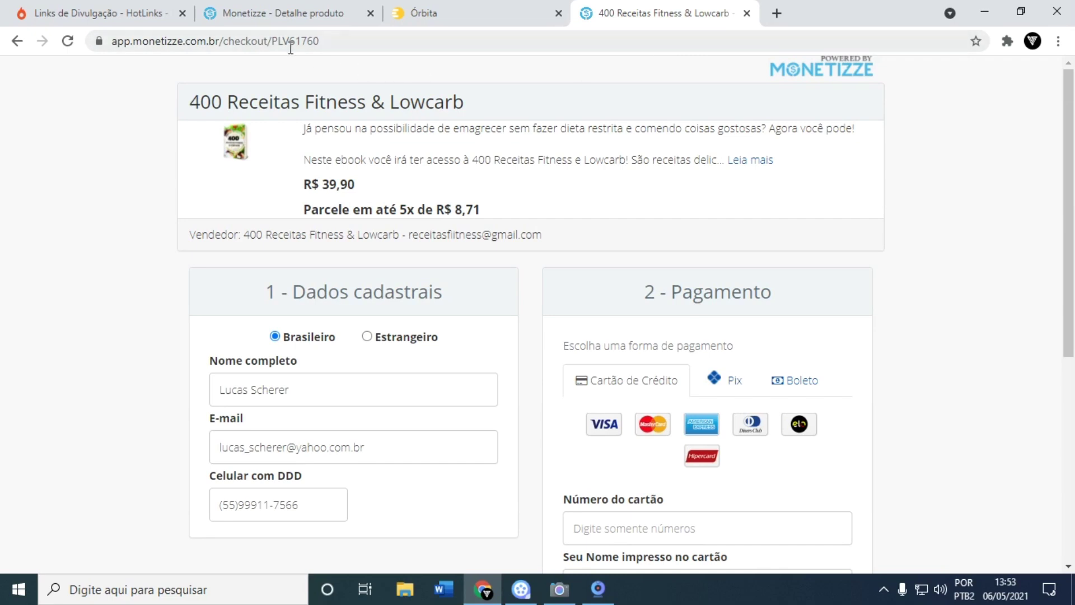
Read the full product description and look over the registration and payment form, closing the checkout page when done
{"action": "left_click", "coordinate": [750, 161]}
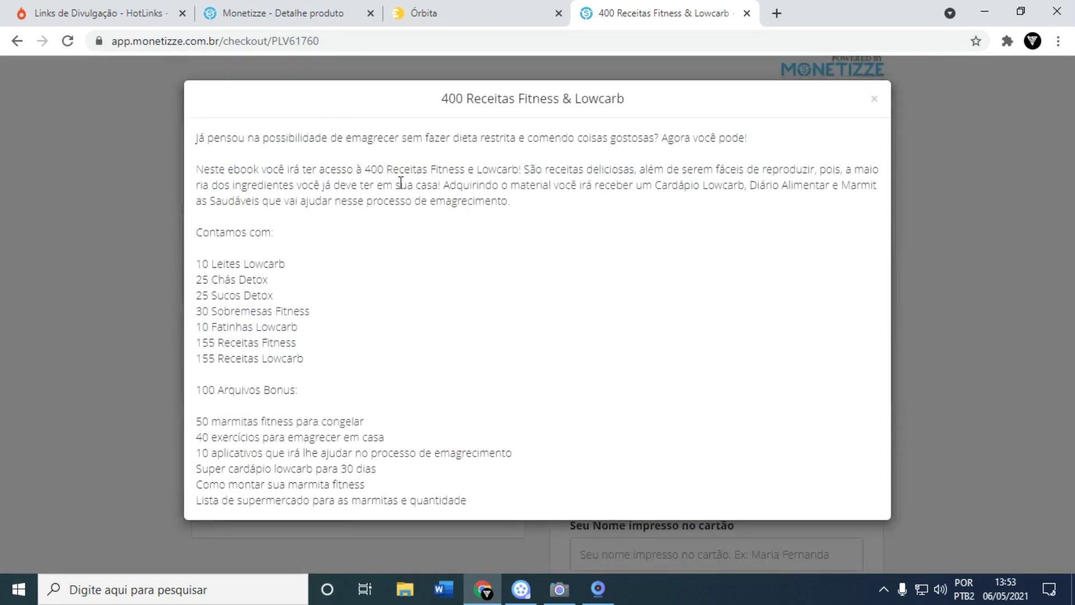
{"action": "left_click", "coordinate": [874, 101]}
{"action": "scroll", "coordinate": [394, 386], "scroll_direction": "down", "scroll_amount": 3}
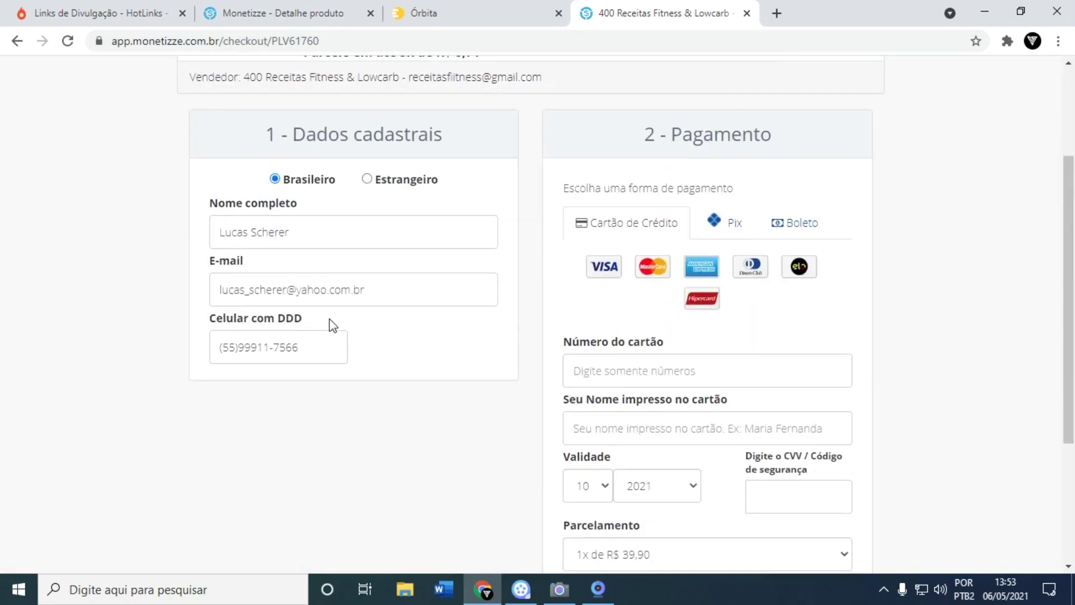
{"action": "scroll", "coordinate": [334, 325], "scroll_direction": "up", "scroll_amount": 3}
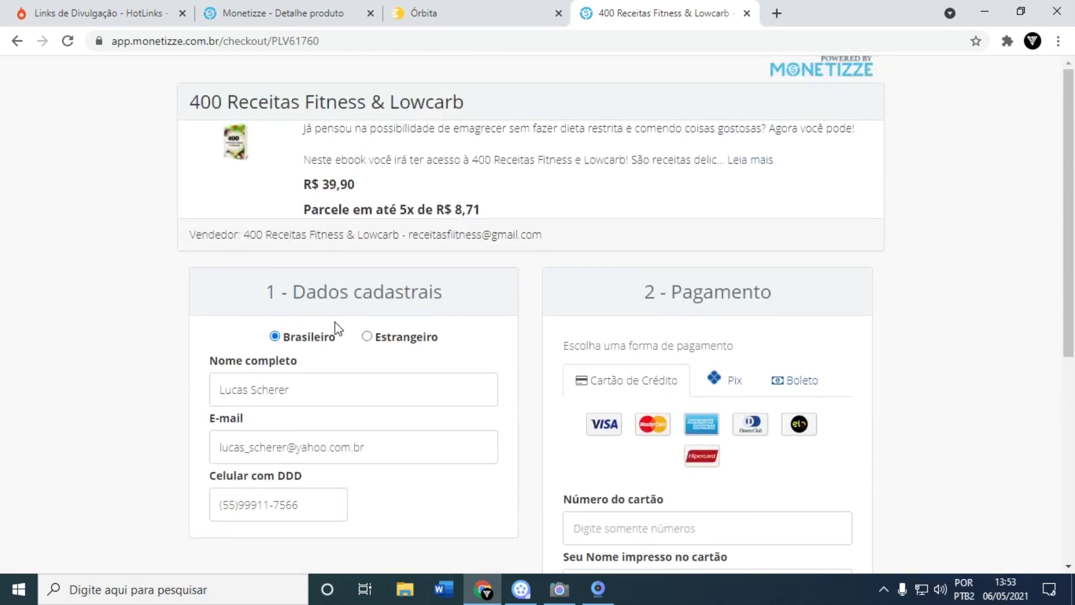
{"action": "key", "text": "ctrl+w"}
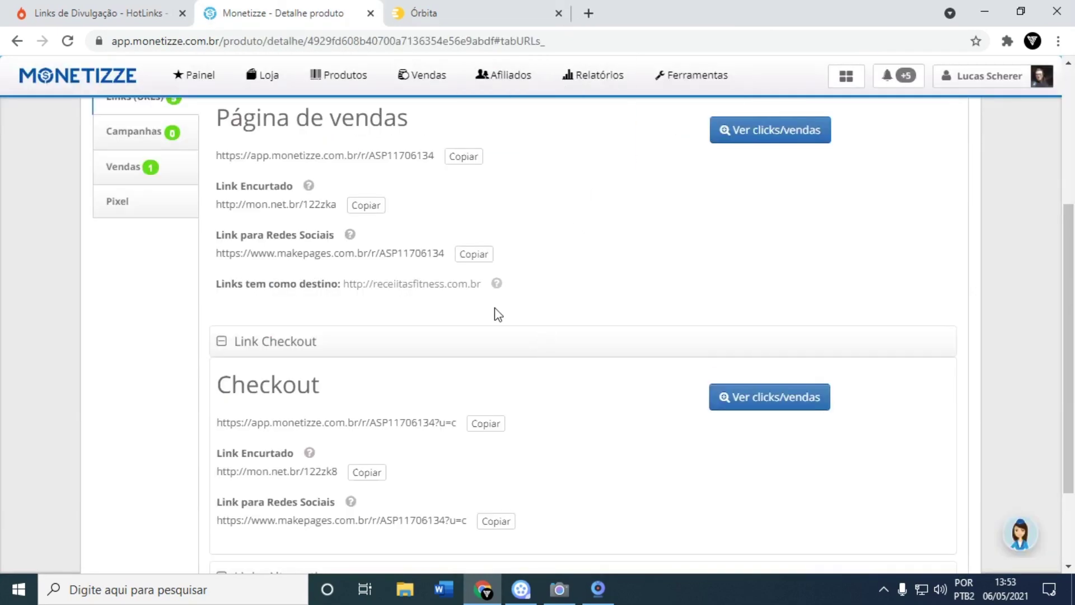
Collapse the Link Checkout section and switch to the Eduzz Órbita page with the product's promotion links
{"action": "left_click", "coordinate": [342, 348]}
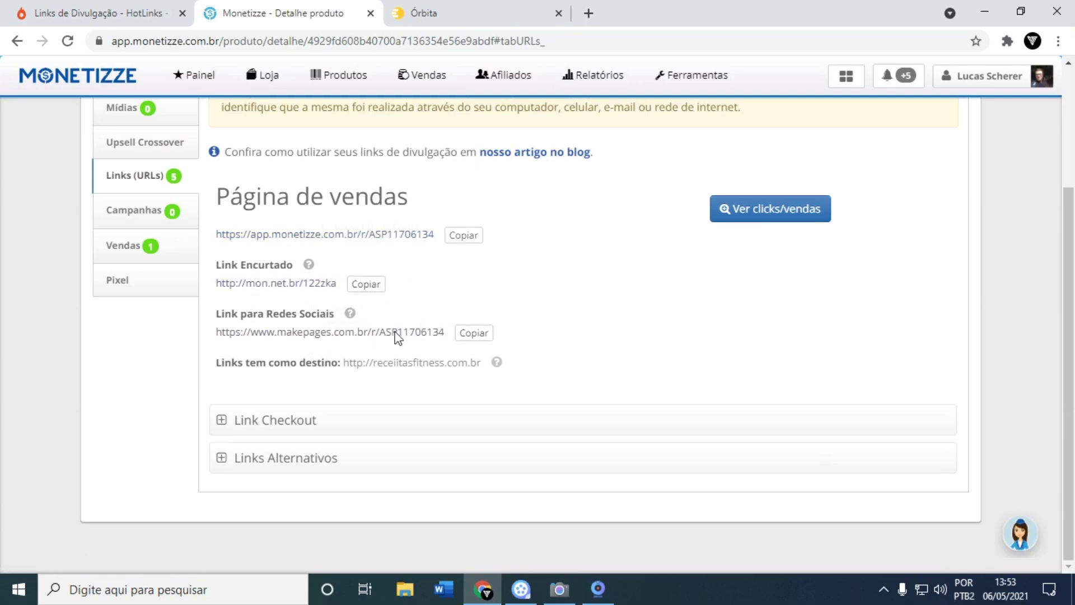
{"action": "scroll", "coordinate": [436, 333], "scroll_direction": "up", "scroll_amount": 1}
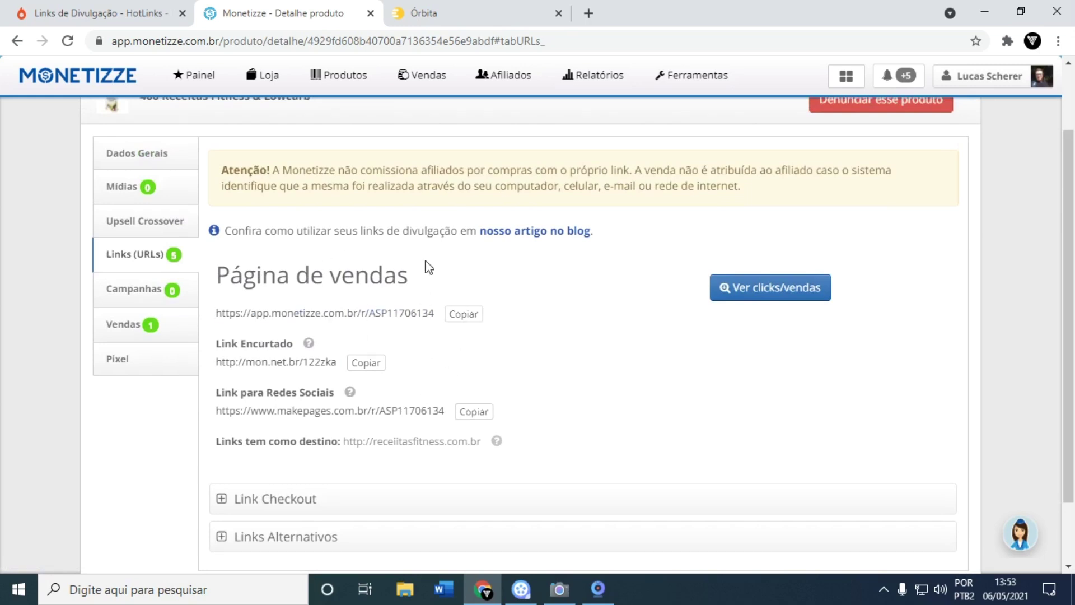
{"action": "left_click", "coordinate": [455, 16]}
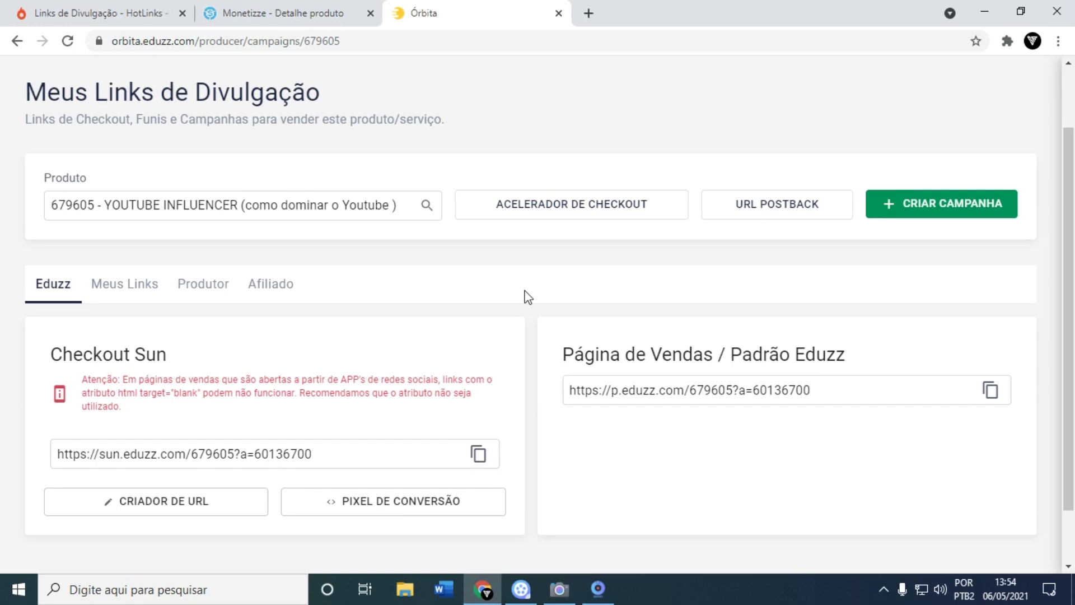
{"action": "left_click", "coordinate": [314, 12]}
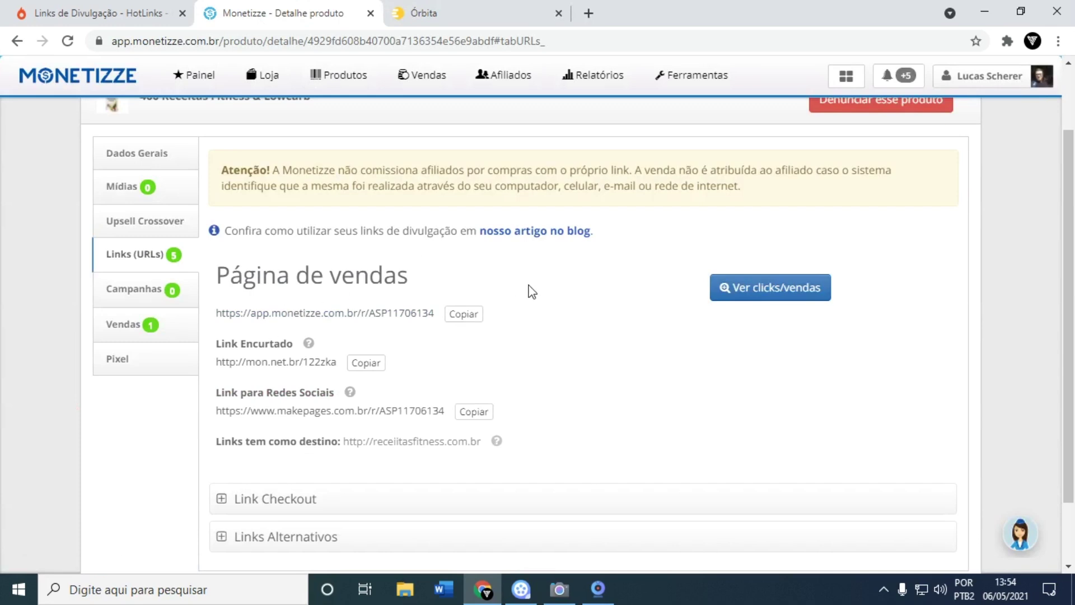
{"action": "left_click", "coordinate": [469, 10]}
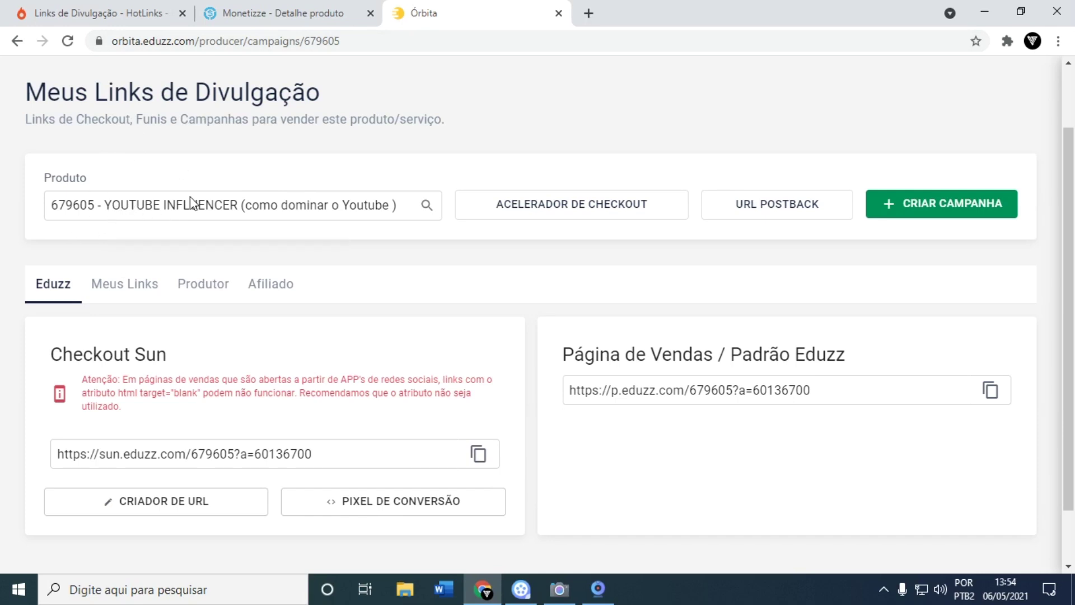
Examine the Meus Links de Divulgação page for the YOUTUBE INFLUENCER product, checking its Meus Links list and its Eduzz links
{"action": "scroll", "coordinate": [233, 233], "scroll_direction": "up", "scroll_amount": 2}
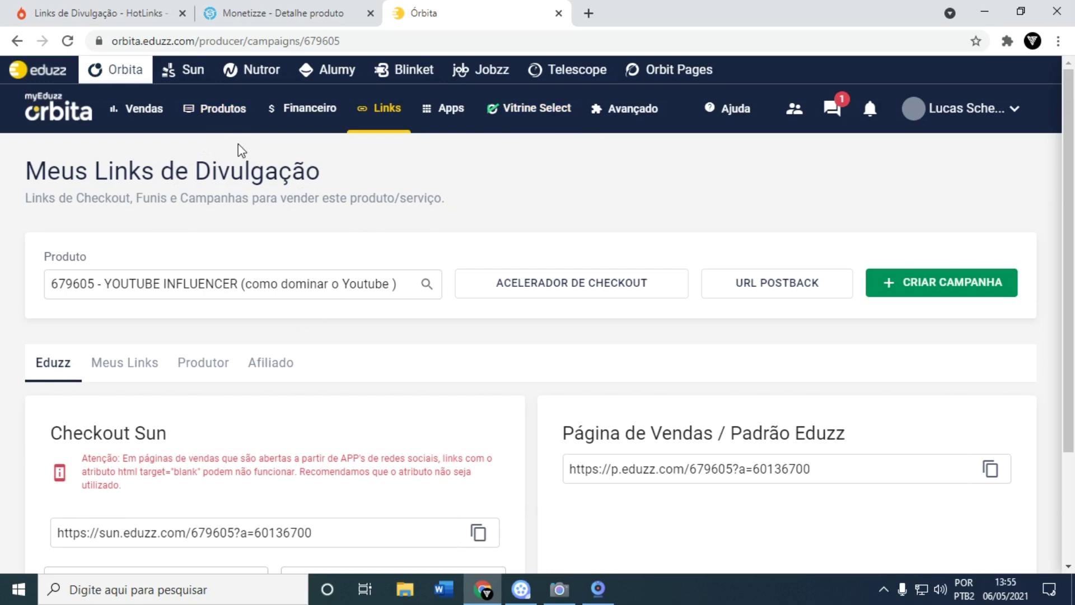
{"action": "scroll", "coordinate": [464, 322], "scroll_direction": "down", "scroll_amount": 1}
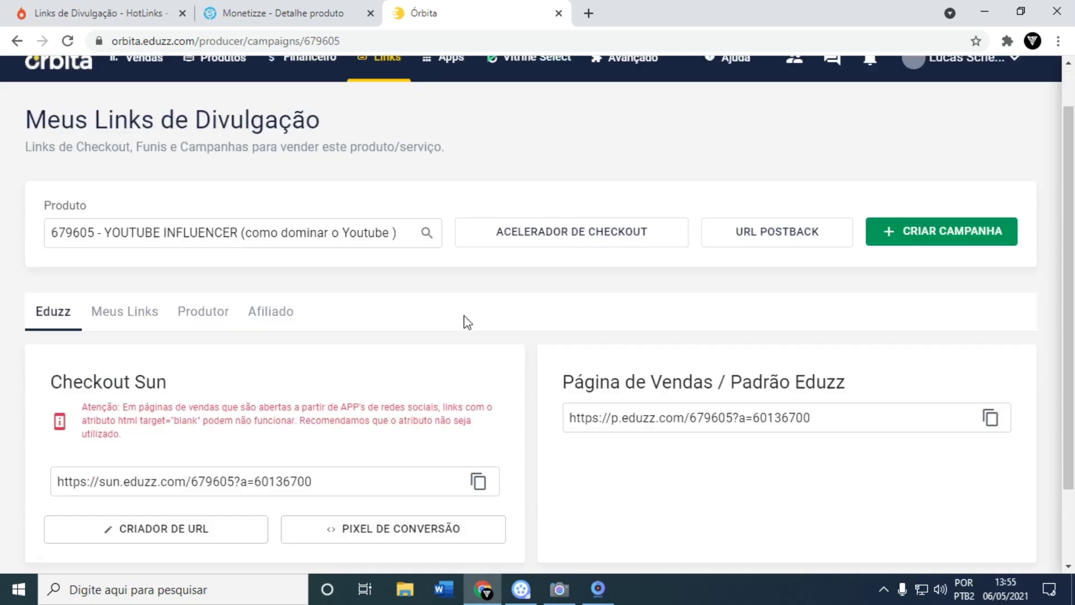
{"action": "scroll", "coordinate": [403, 325], "scroll_direction": "down", "scroll_amount": 1}
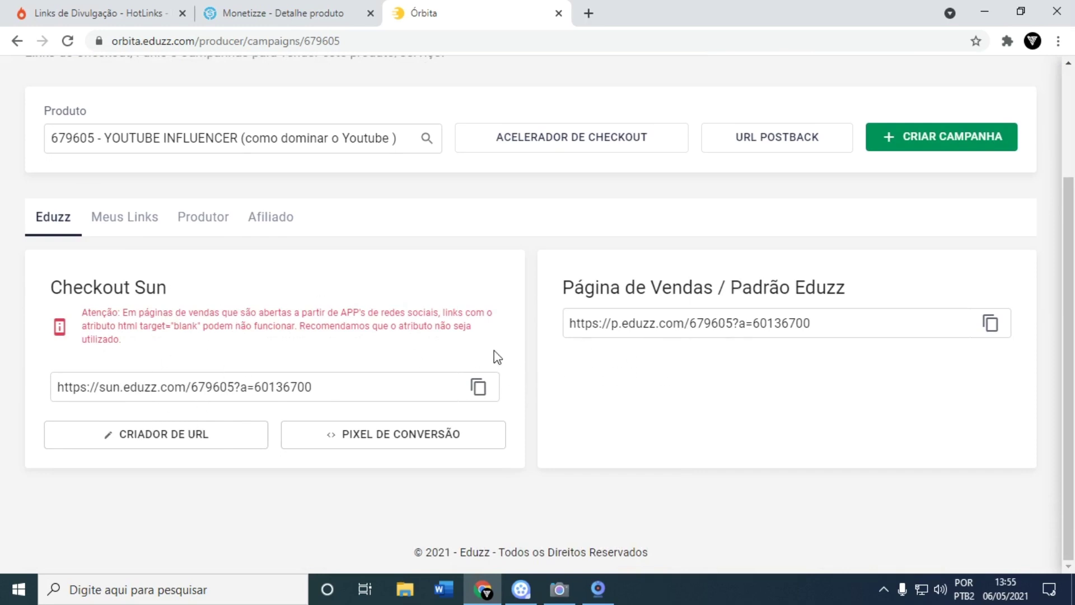
{"action": "left_click", "coordinate": [131, 219]}
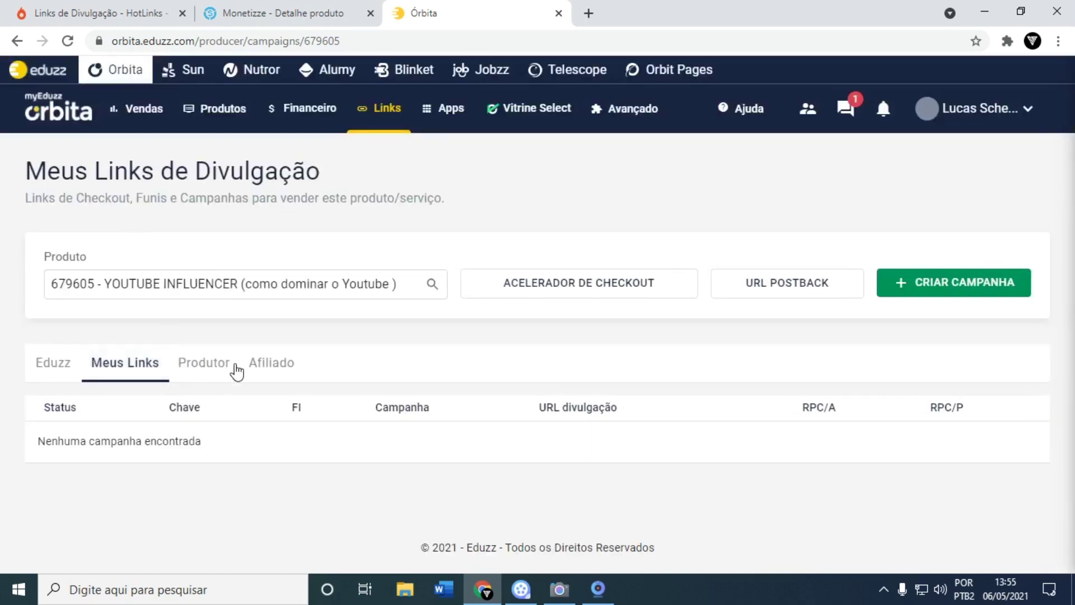
{"action": "left_click", "coordinate": [53, 362]}
{"action": "scroll", "coordinate": [96, 368], "scroll_direction": "down", "scroll_amount": 3}
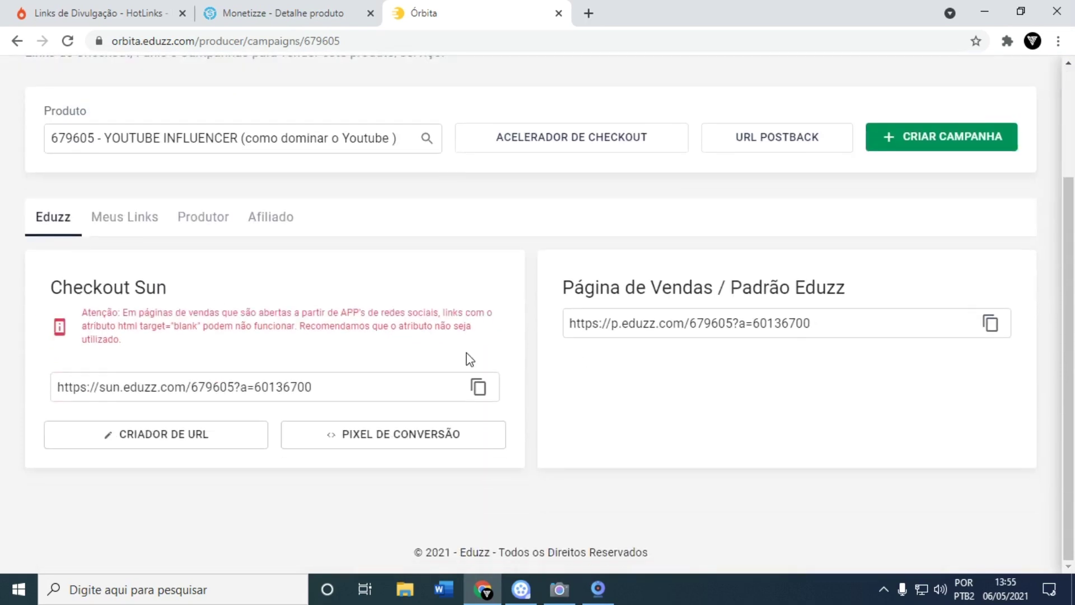
Copy the Página de Vendas / Padrão Eduzz link, open it in a new tab to view the product page, and close that page
{"action": "left_click", "coordinate": [828, 321]}
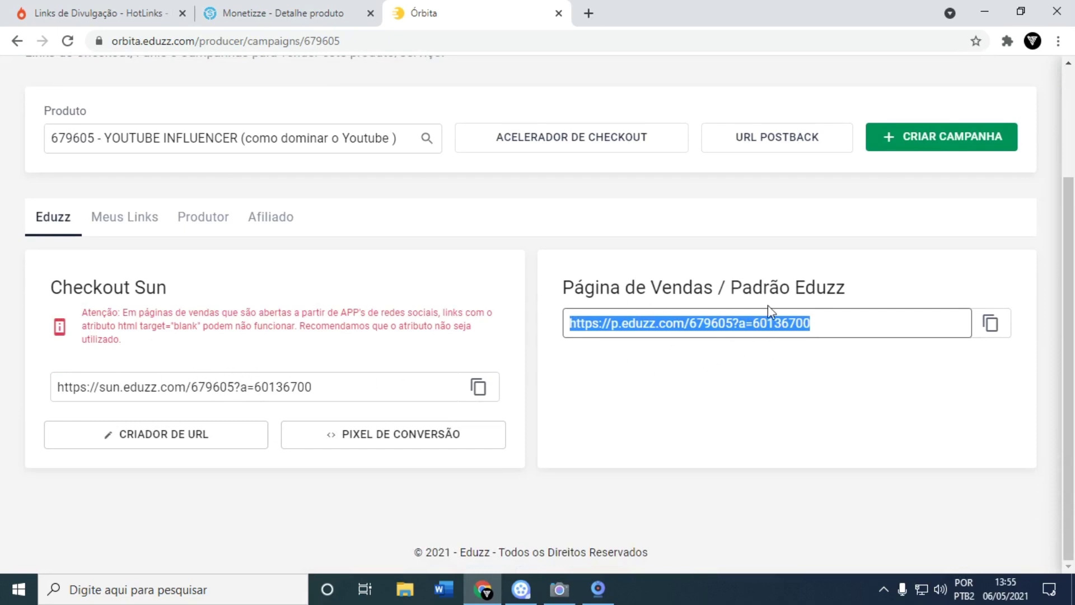
{"action": "left_click_drag", "start_coordinate": [818, 320], "coordinate": [578, 328]}
{"action": "key", "text": "ctrl+c"}
{"action": "left_click", "coordinate": [588, 13]}
{"action": "key", "text": "ctrl+v"}
{"action": "key", "text": "Return"}
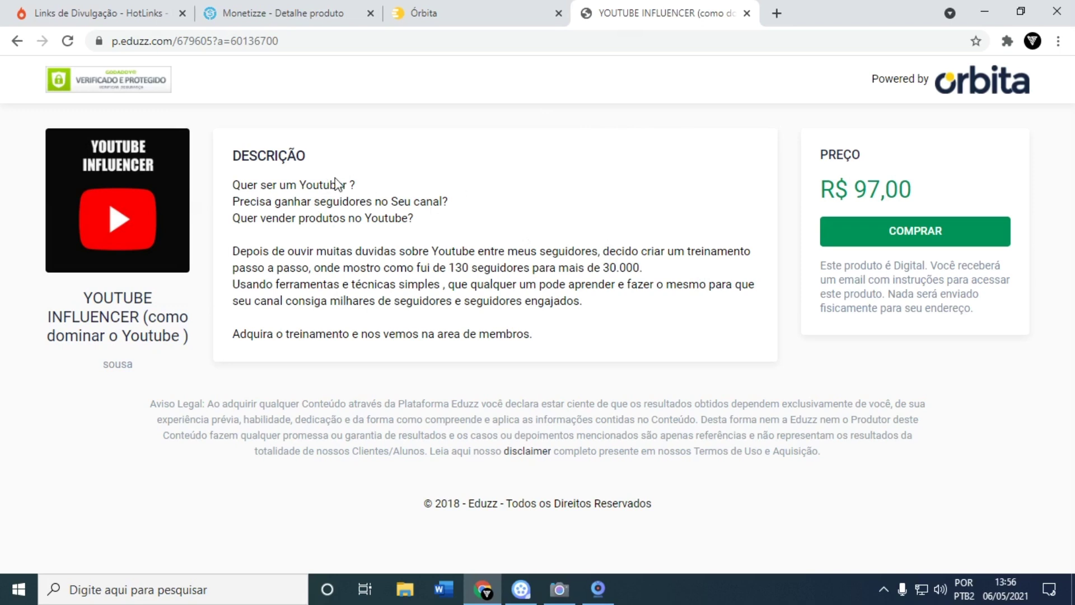
{"action": "left_click", "coordinate": [745, 14]}
Compare the product code in the Eduzz page address with the Página de Vendas / Padrão Eduzz affiliate link
{"action": "left_click", "coordinate": [277, 6]}
{"action": "left_click", "coordinate": [456, 6]}
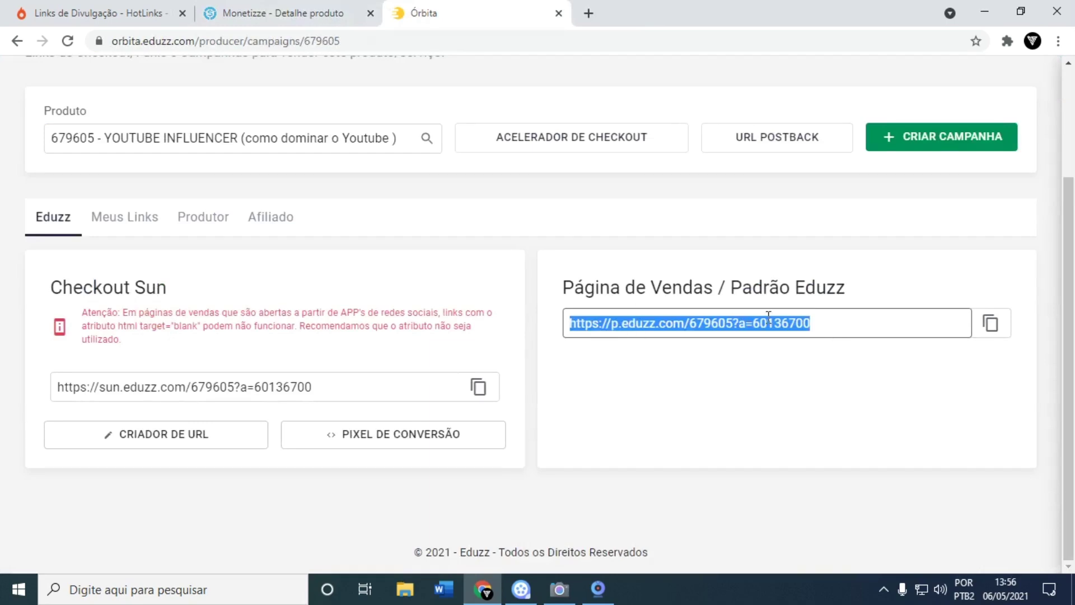
{"action": "left_click", "coordinate": [832, 323]}
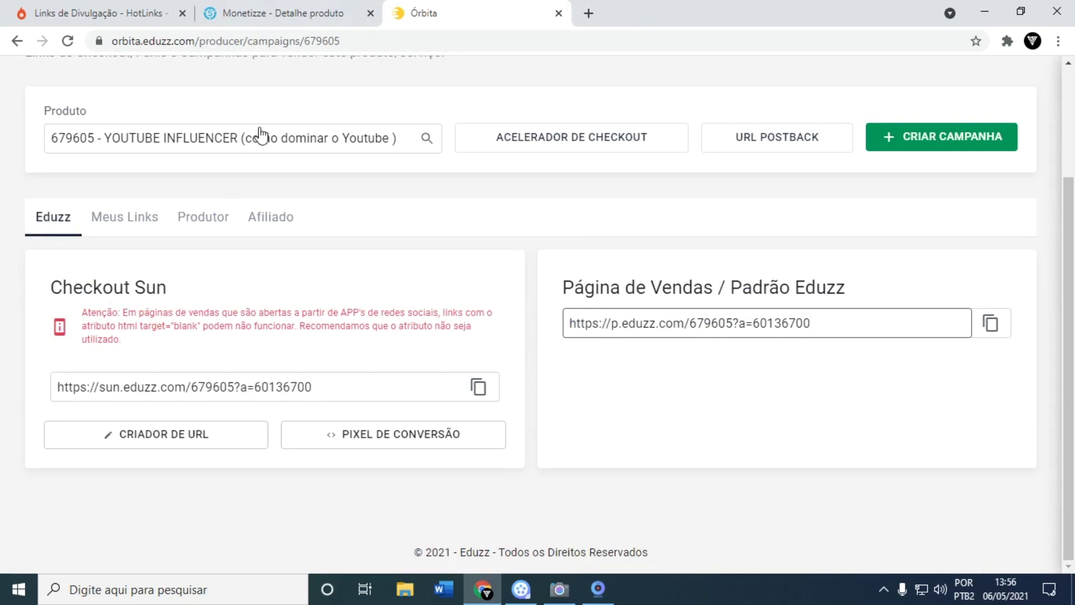
{"action": "left_click", "coordinate": [365, 45]}
{"action": "double_click", "coordinate": [365, 41]}
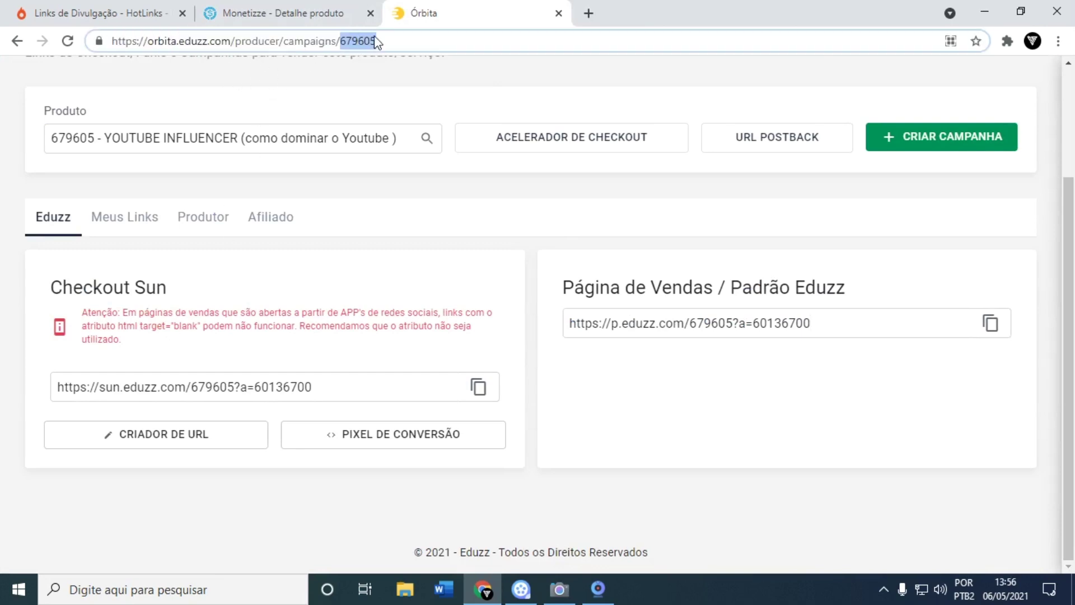
{"action": "triple_click", "coordinate": [384, 39]}
{"action": "left_click", "coordinate": [532, 230]}
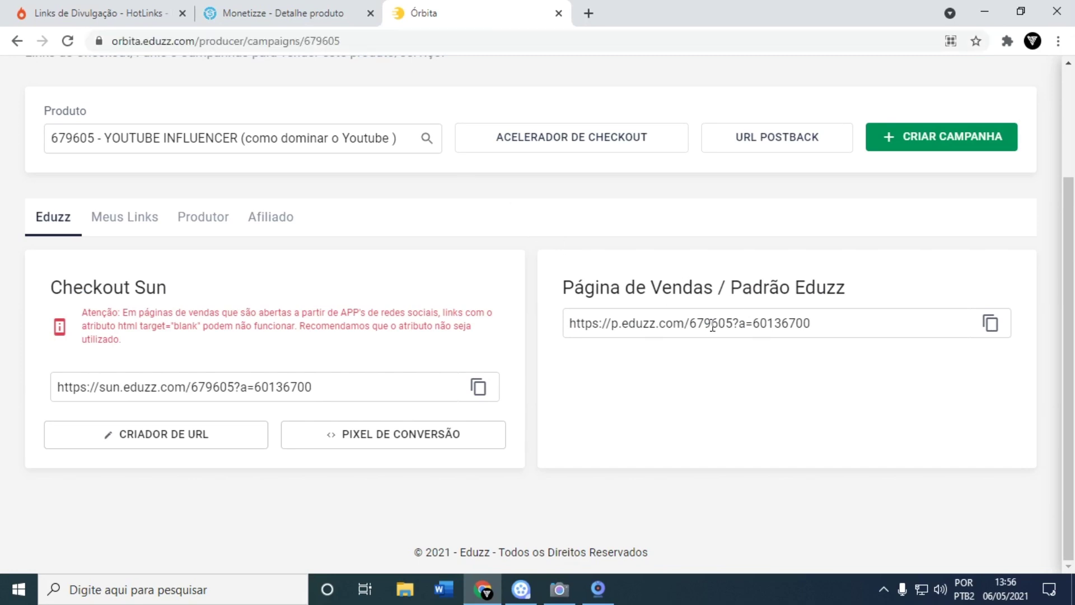
{"action": "triple_click", "coordinate": [844, 324]}
Revisit the Monetizze links and highlight the external sales page HotLink on Hotmart before returning to the Eduzz page
{"action": "left_click", "coordinate": [280, 13]}
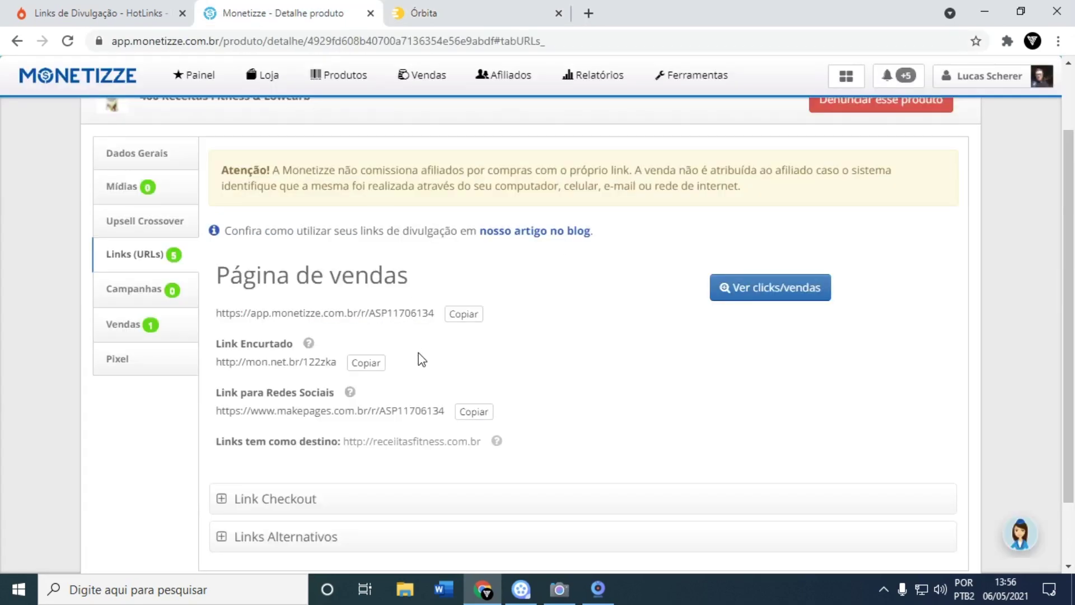
{"action": "left_click", "coordinate": [65, 6]}
{"action": "double_click", "coordinate": [319, 343]}
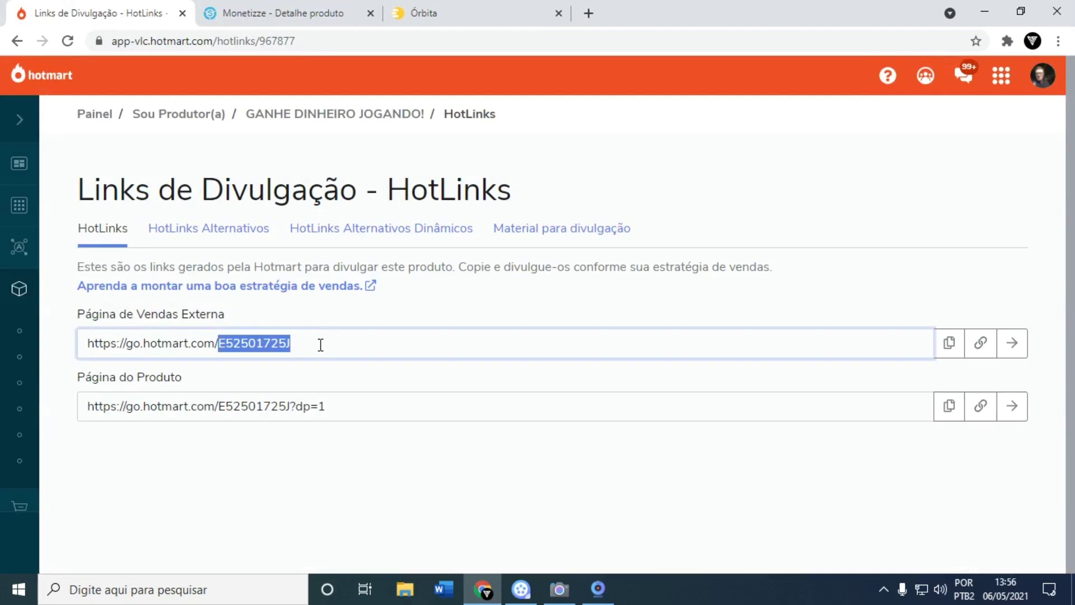
{"action": "triple_click", "coordinate": [319, 343]}
{"action": "left_click", "coordinate": [426, 11]}
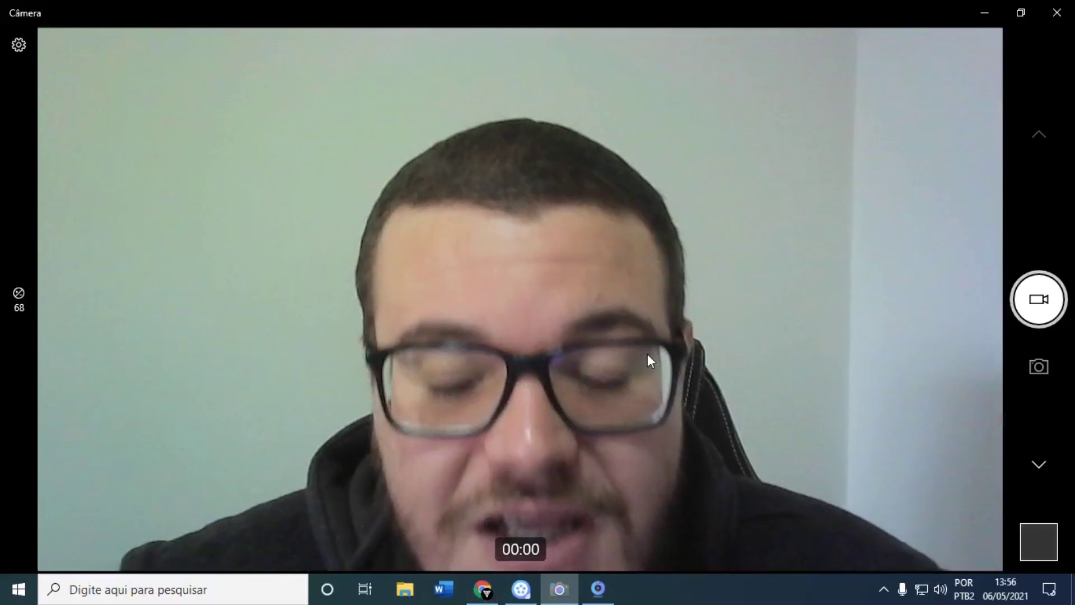